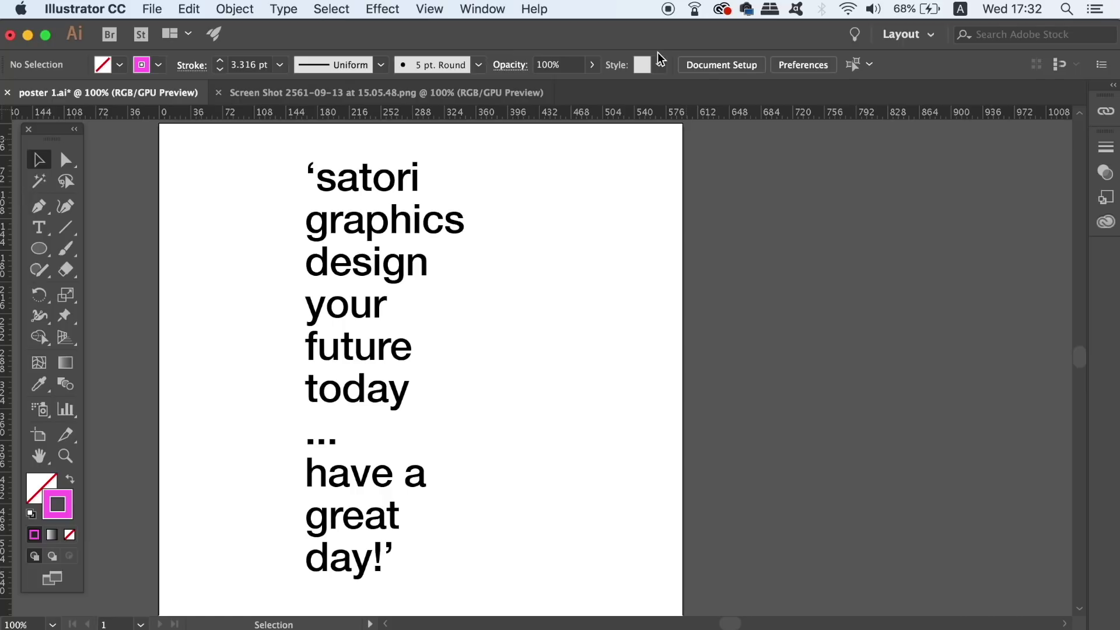
Step: Select the poster's quoted text block and open the Paragraph panel via Window > Type
left_click(338, 300)
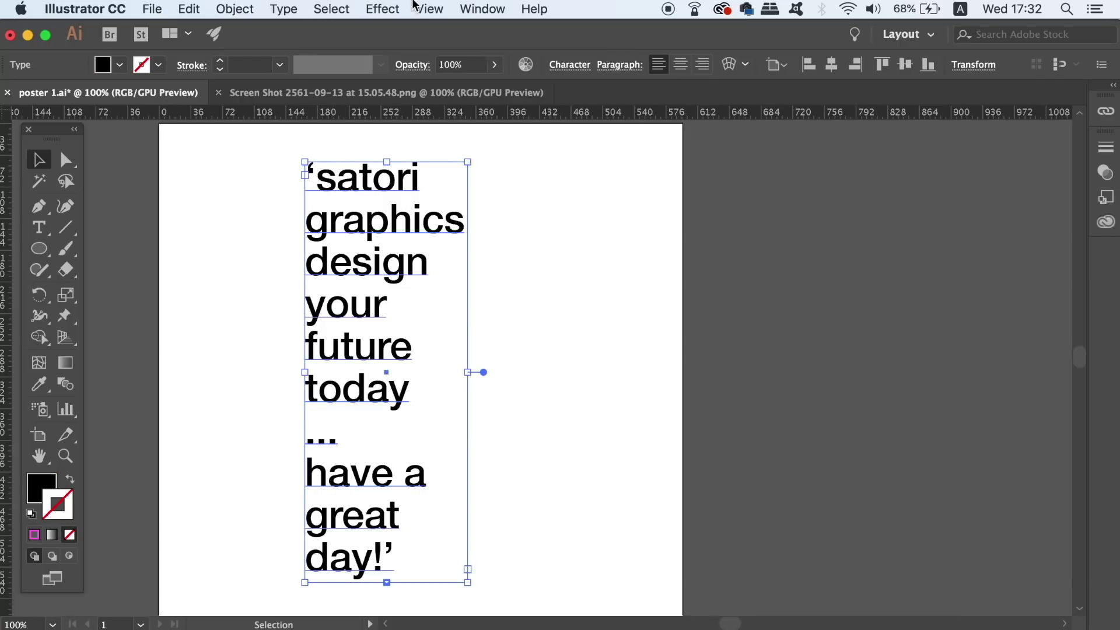
left_click(482, 8)
scroll(593, 618, "down", 3)
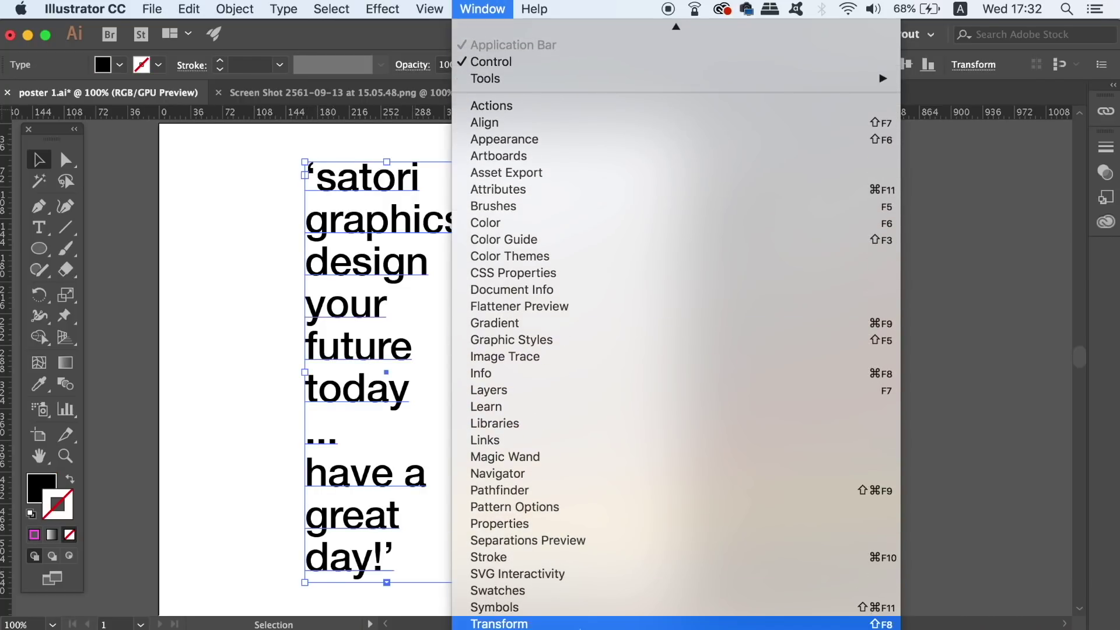
scroll(605, 619, "down", 5)
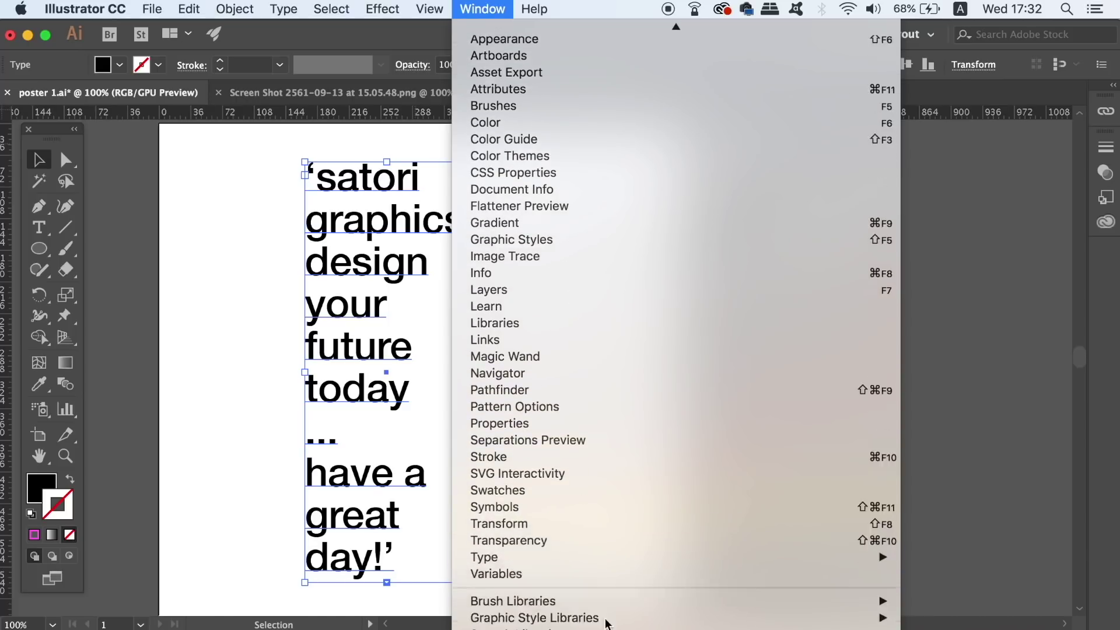
mouse_move(614, 541)
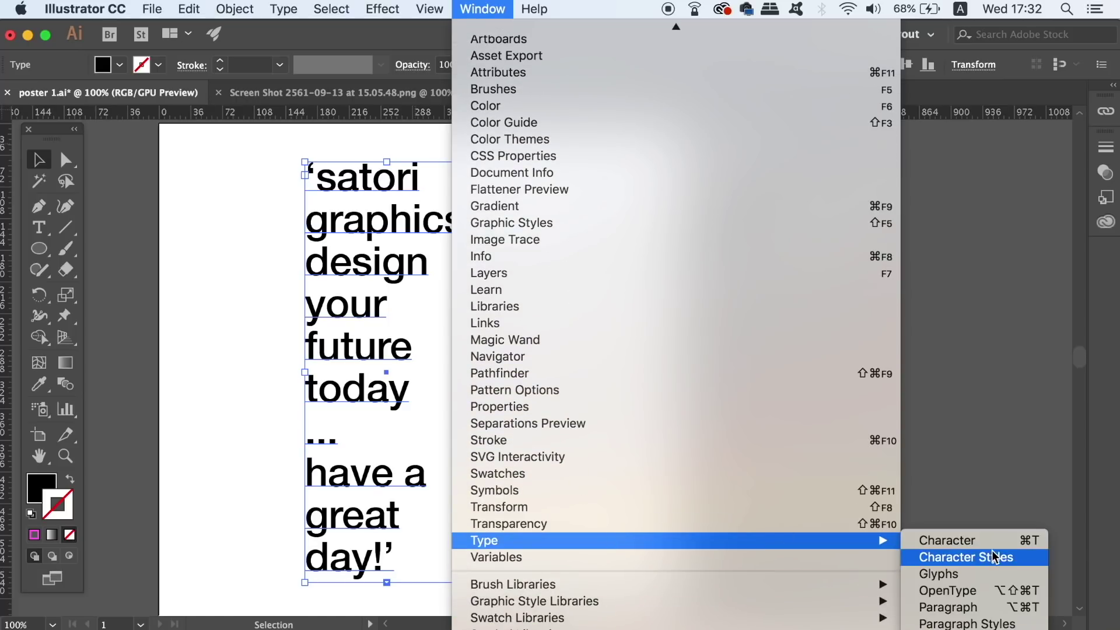
left_click(982, 608)
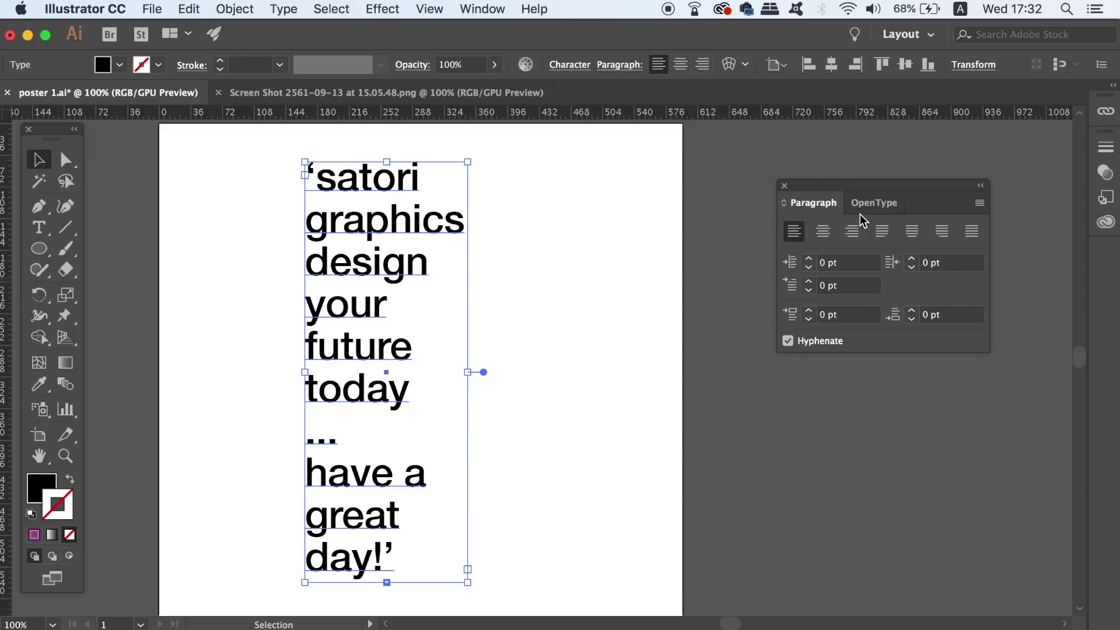
Step: Paste a magenta guide line at the text's left edge and enable Roman Hanging Punctuation
left_click_drag(853, 197, 681, 173)
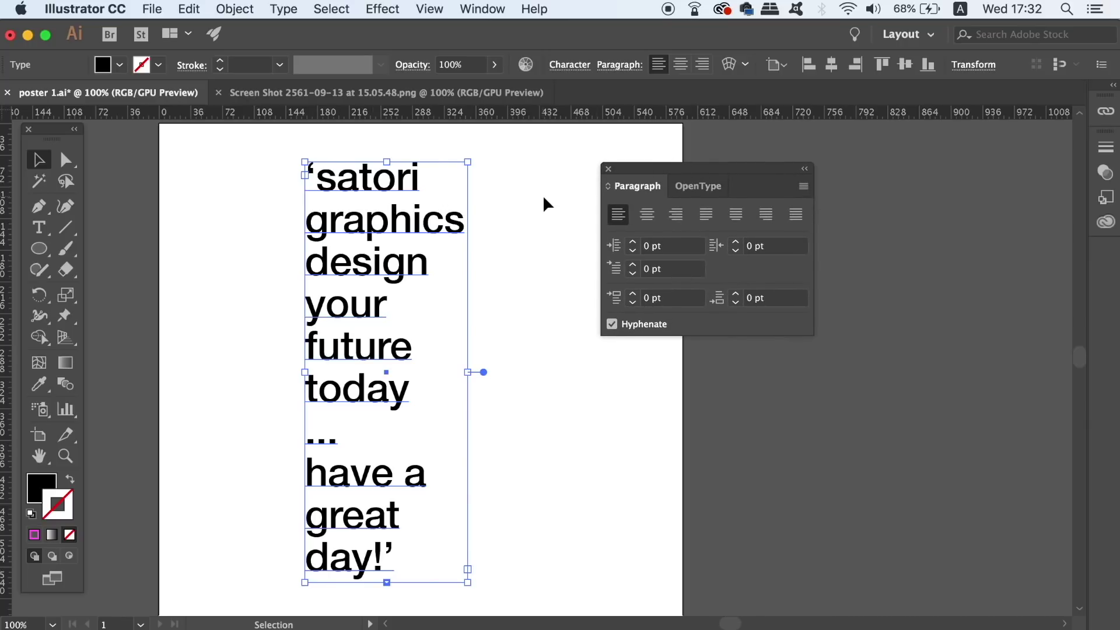
key("super+f")
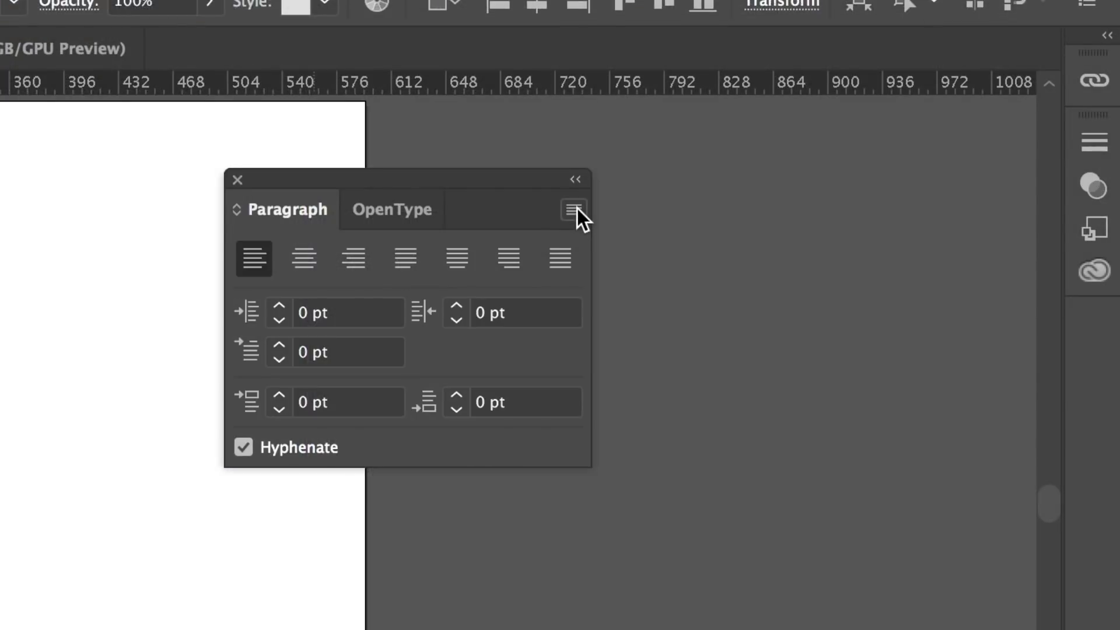
left_click(804, 186)
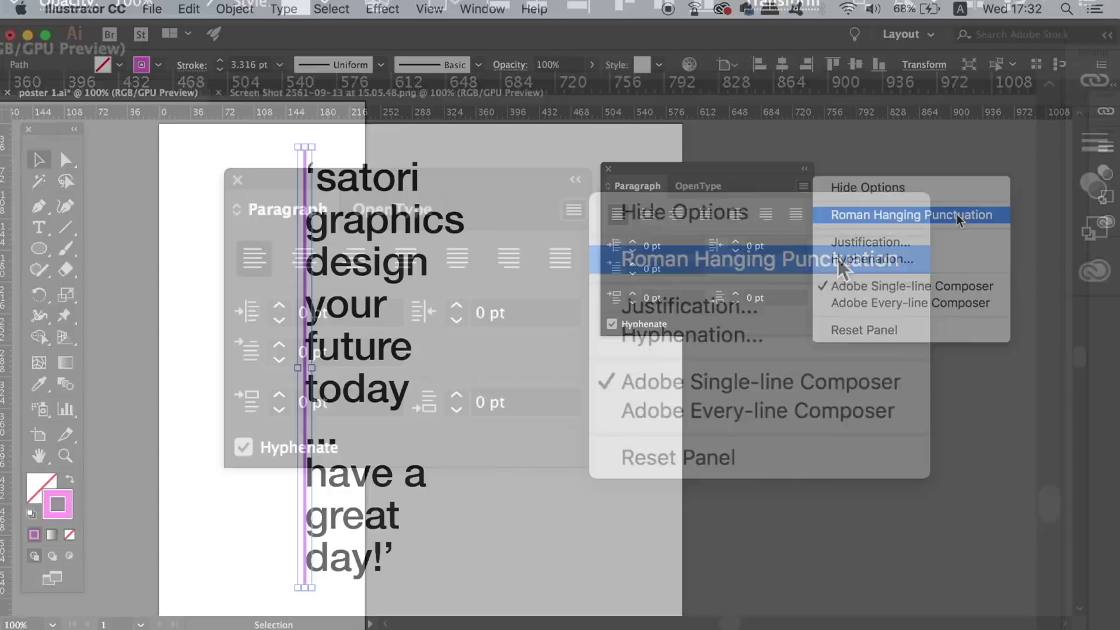
left_click(838, 257)
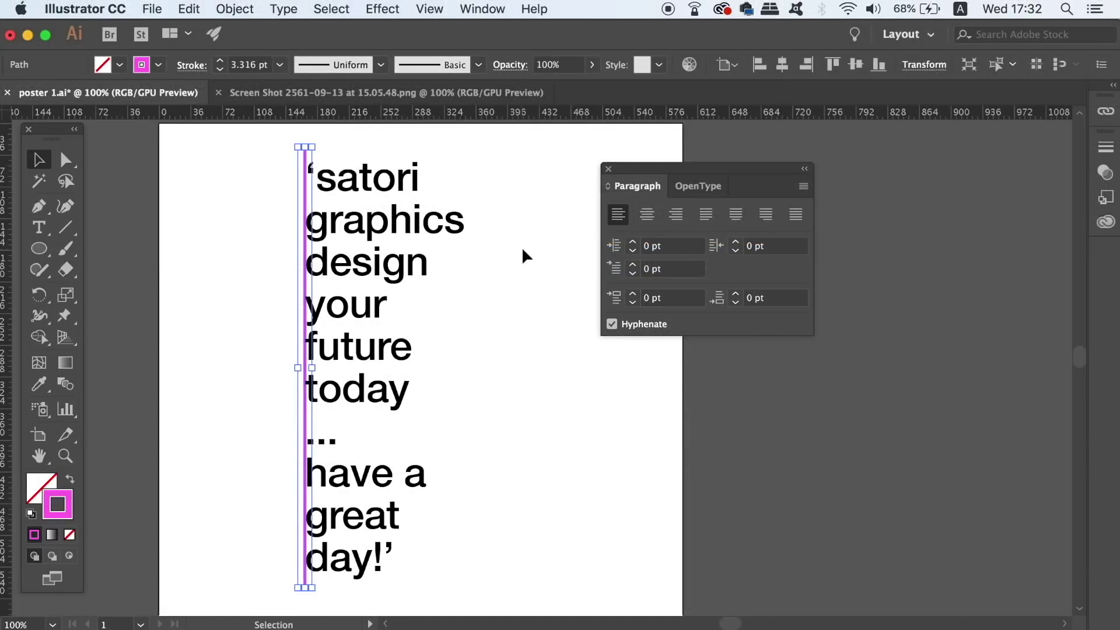
left_click(806, 187)
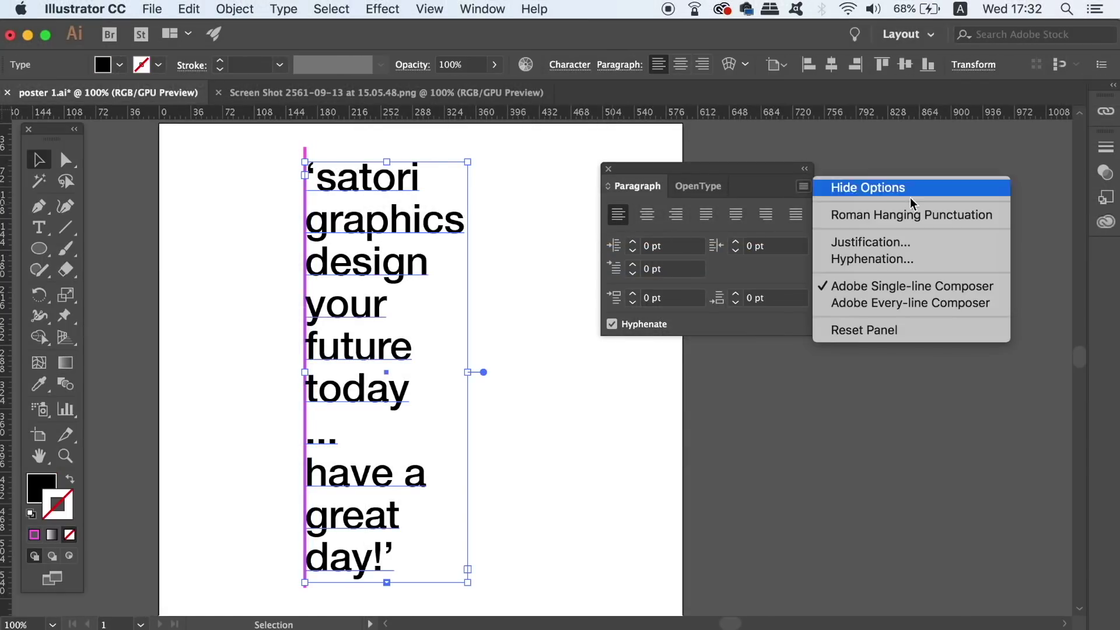
left_click(922, 212)
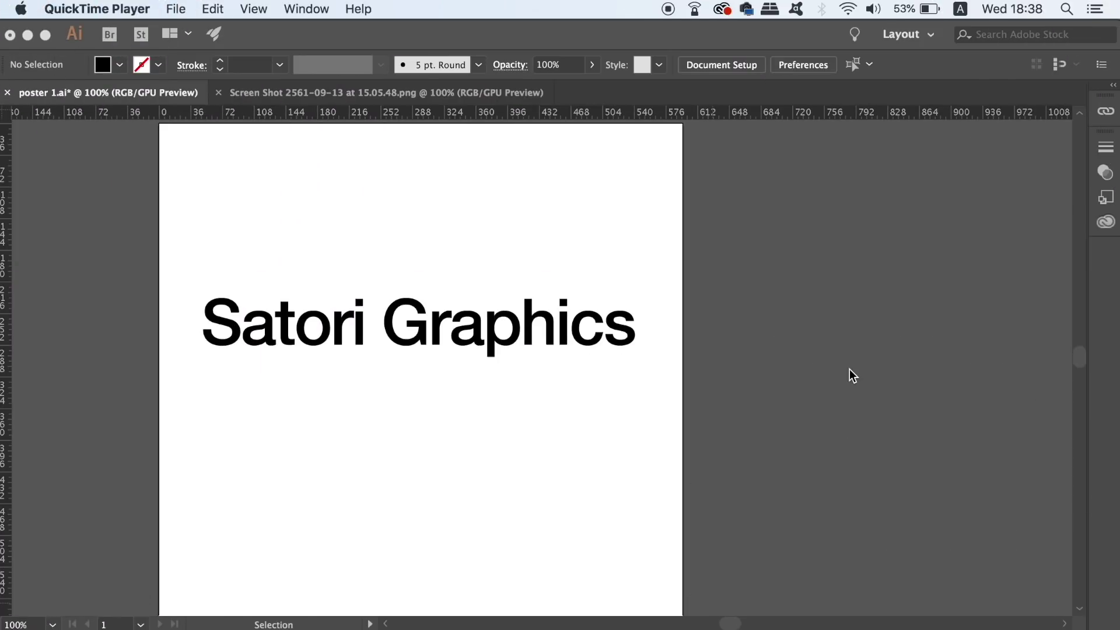
Step: Open the Character panel and toggle Fractional Widths off, then on, for 'Satori Graphics'
left_click(849, 369)
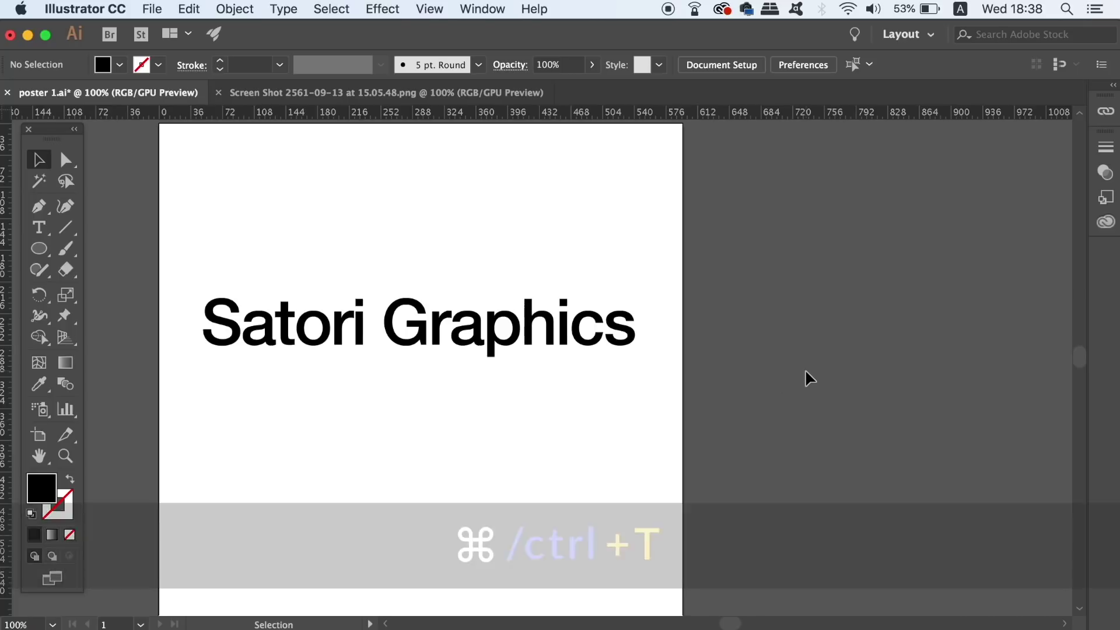
key("super+t")
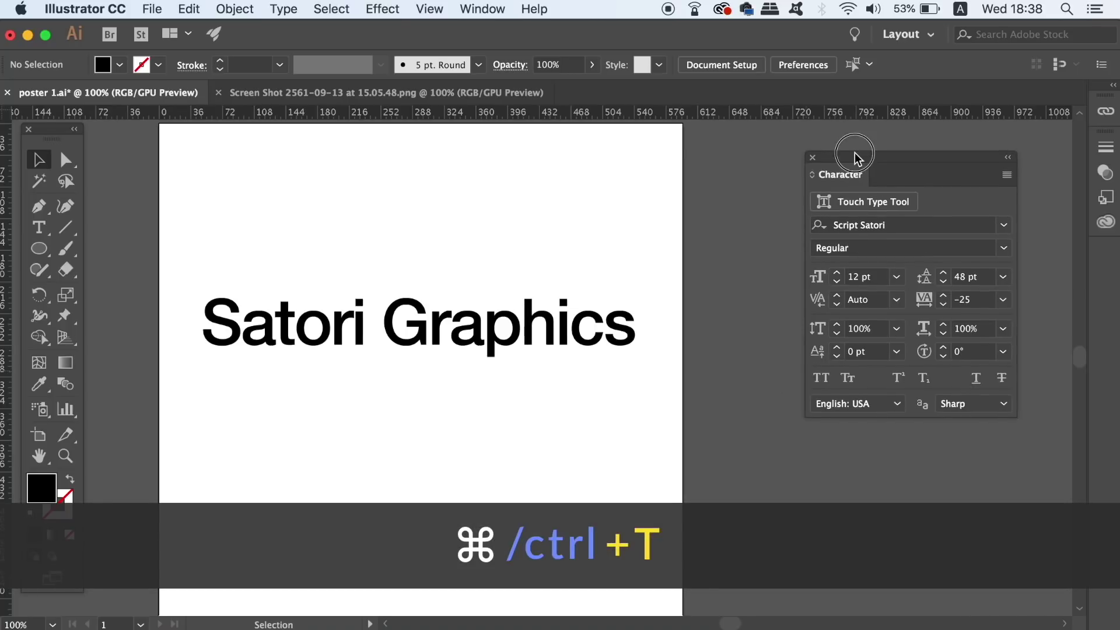
left_click_drag(858, 155, 810, 151)
left_click(258, 345)
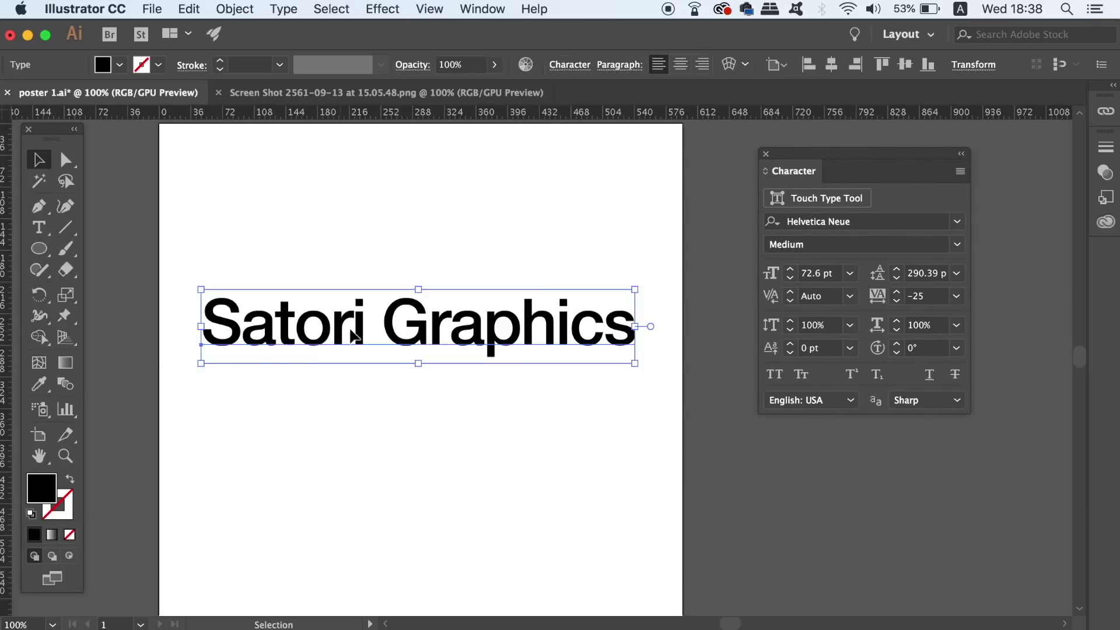
left_click(961, 171)
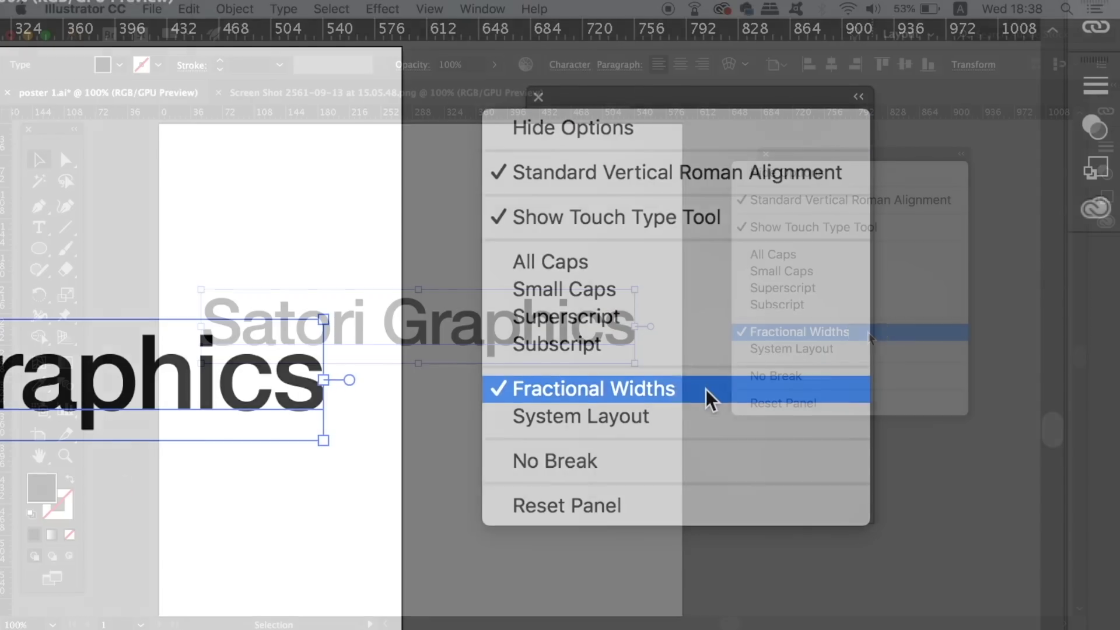
left_click(706, 390)
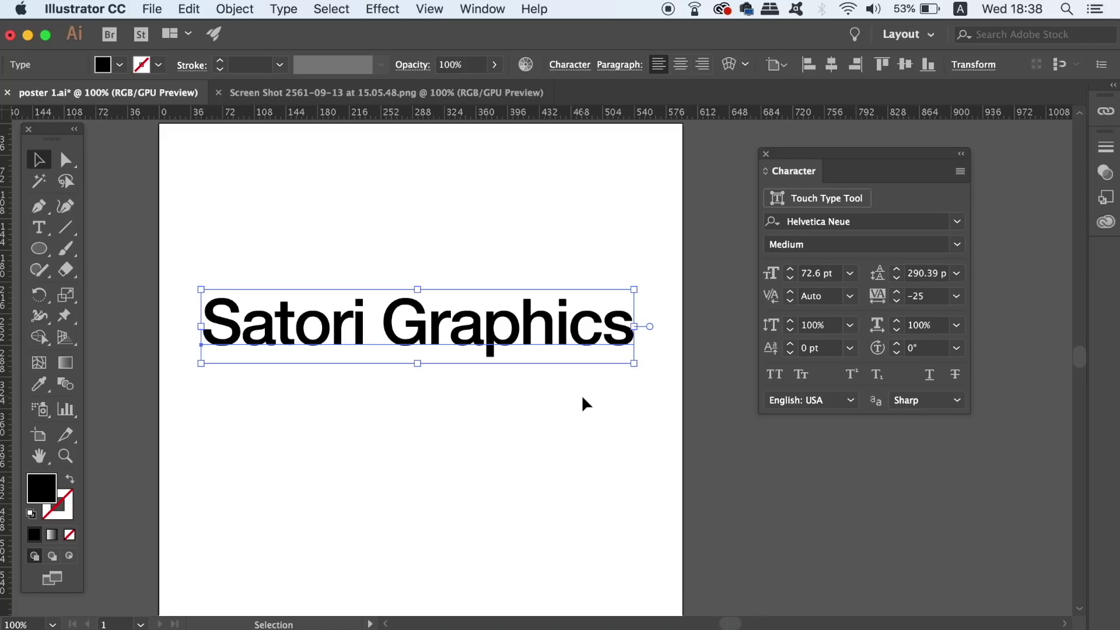
left_click(960, 172)
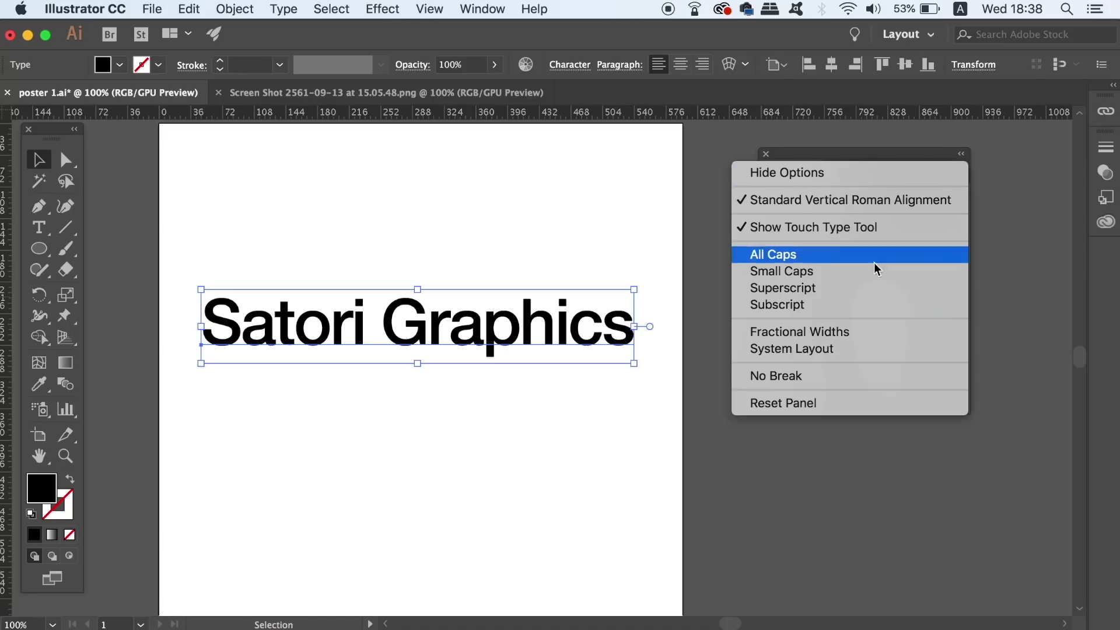
left_click(814, 331)
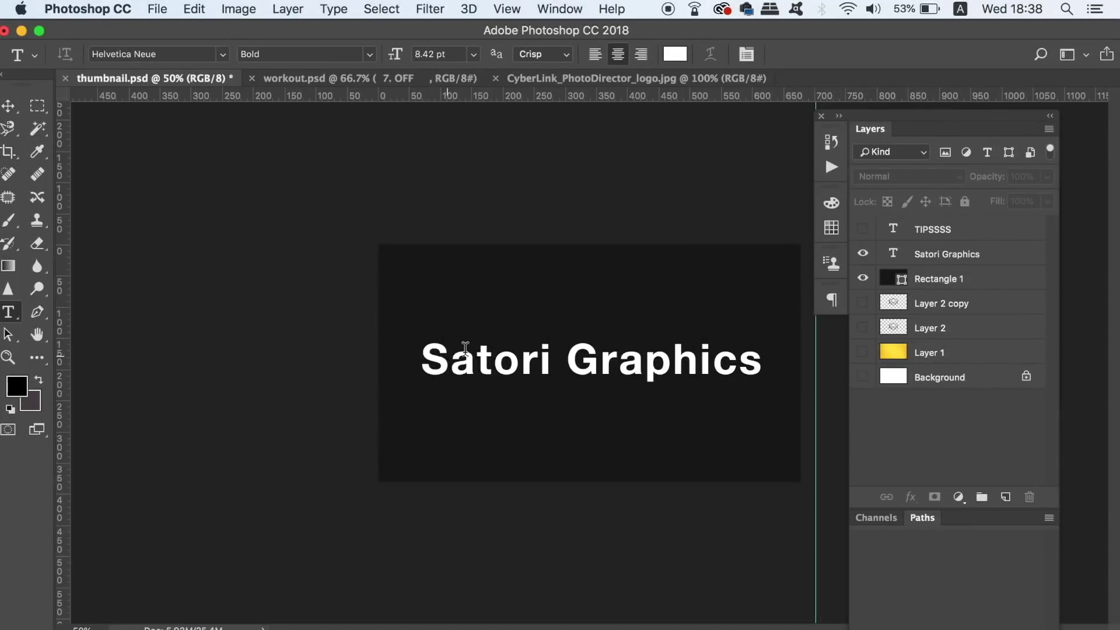
Step: In Photoshop, turn off Fractional Widths for the 'Satori Graphics' line and commit the edit
left_click(479, 352)
triple_click(479, 351)
key("super+c")
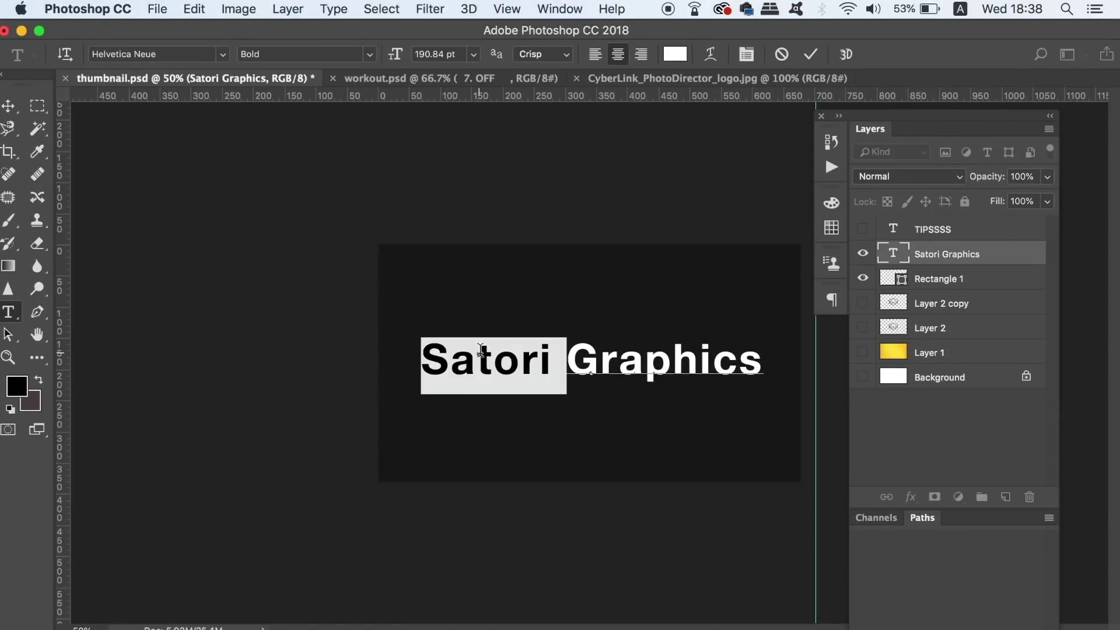
key("super+t")
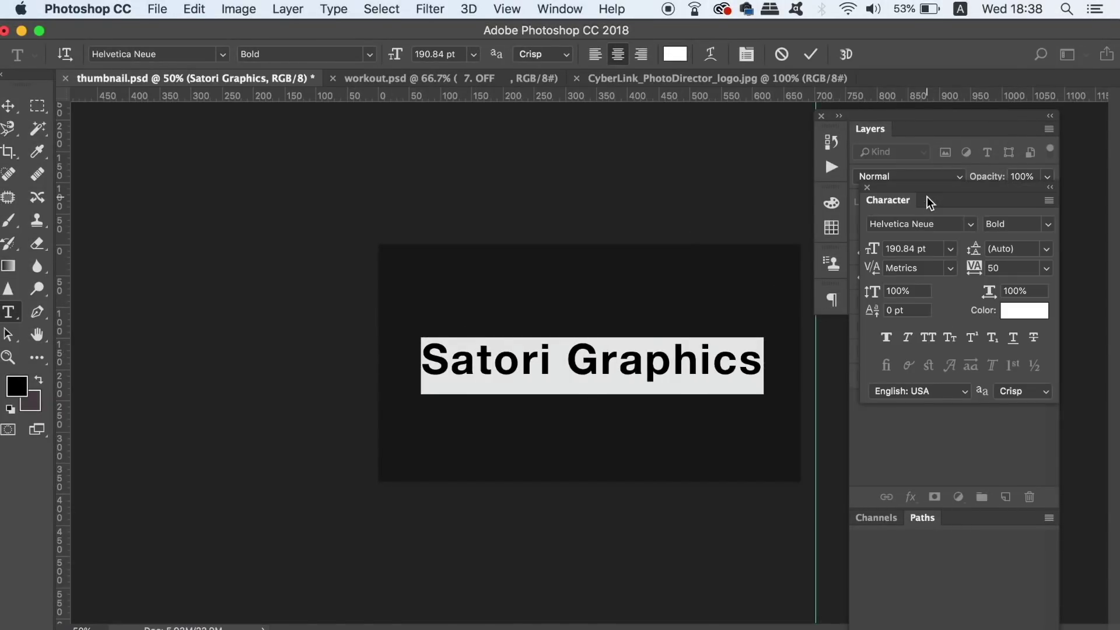
left_click(1050, 201)
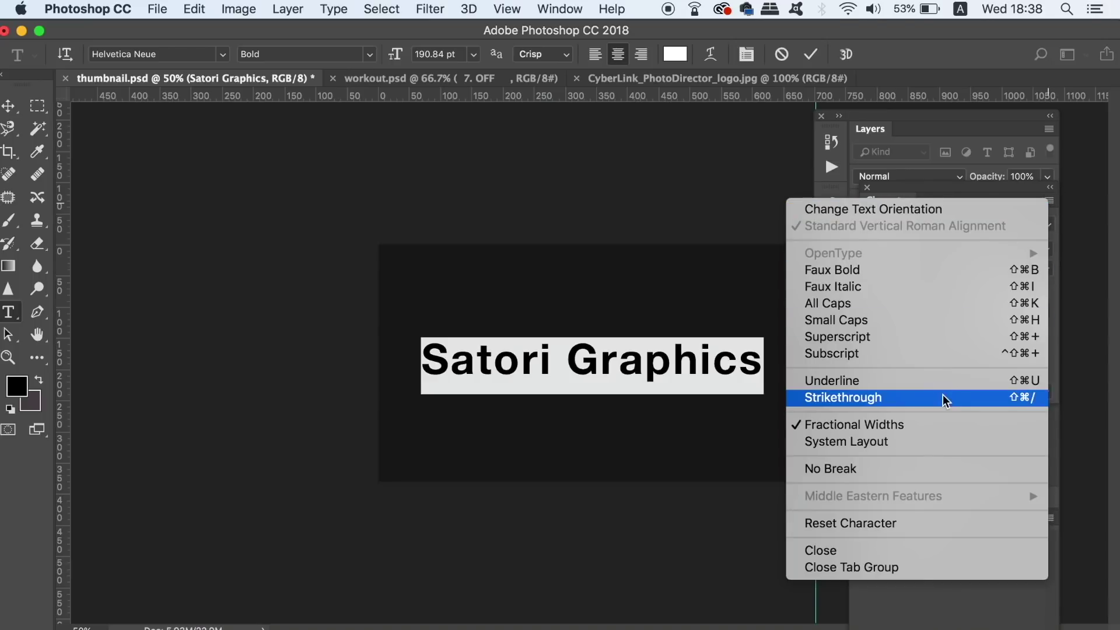
left_click(939, 424)
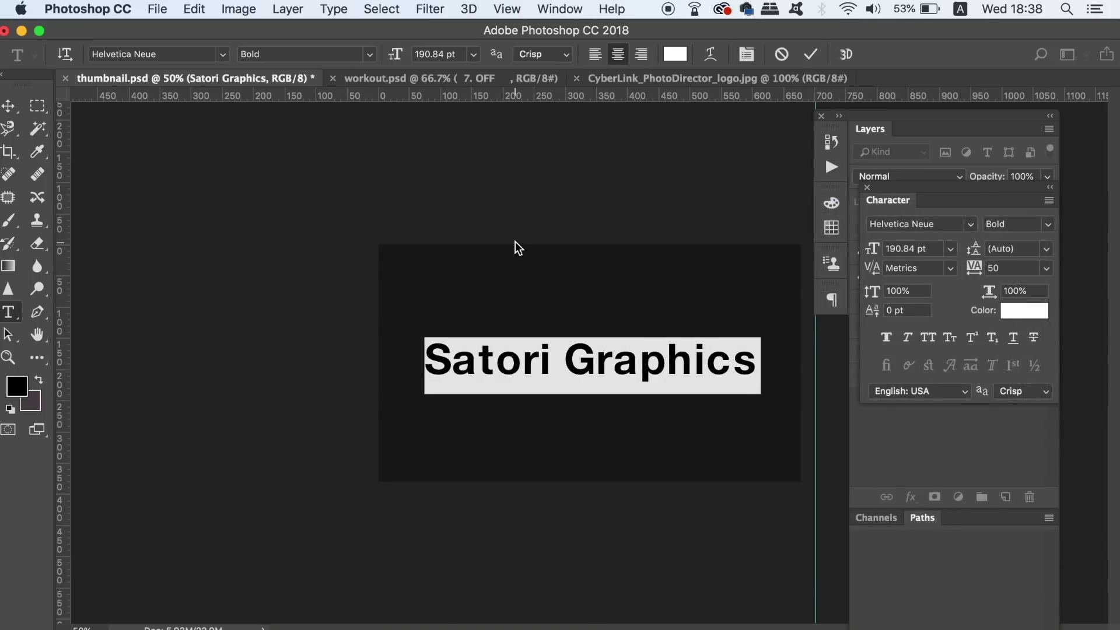
left_click(8, 105)
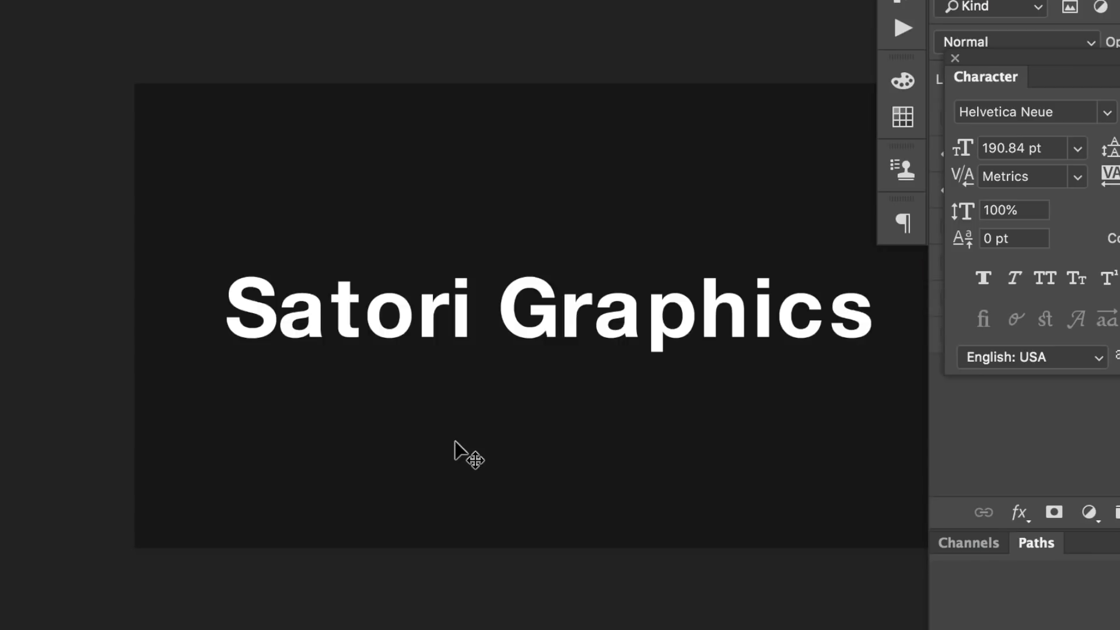
Step: Undo and redo twice to compare the wider and tighter letter spacing
key("alt+Right")
key("alt+Right")
key("alt+Right")
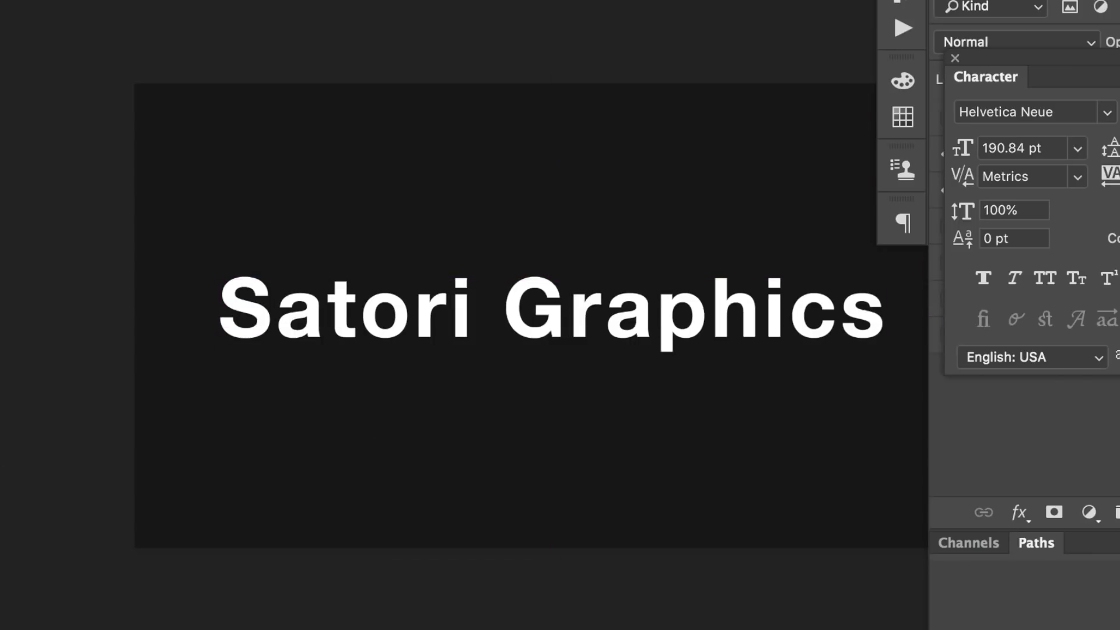
key("alt+Left")
key("alt+Right")
key("alt+Left")
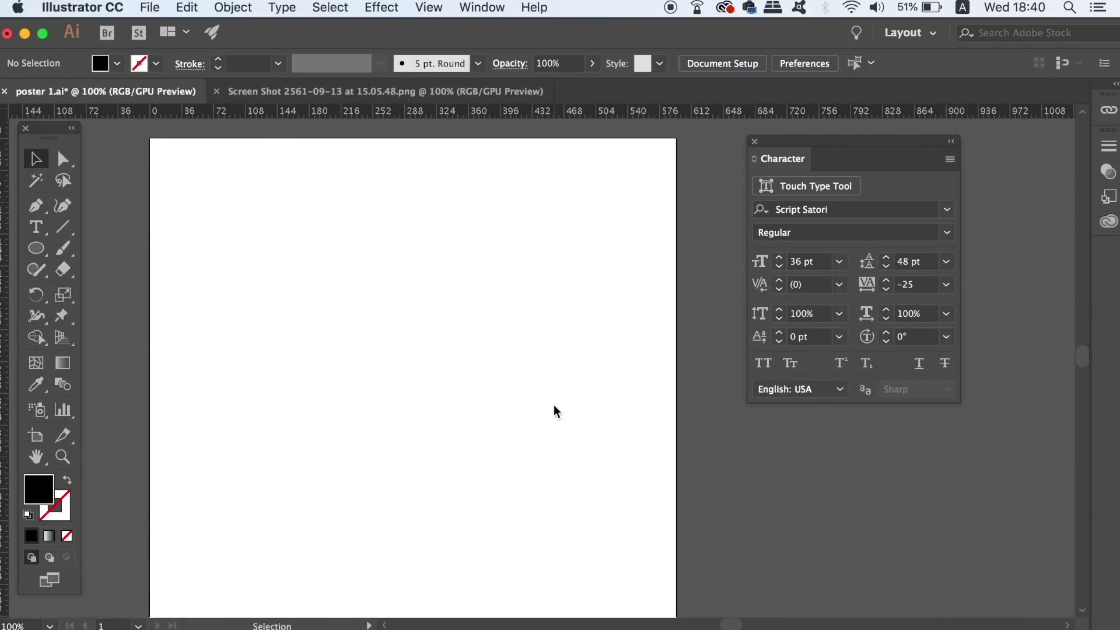
key("t")
left_click(205, 211)
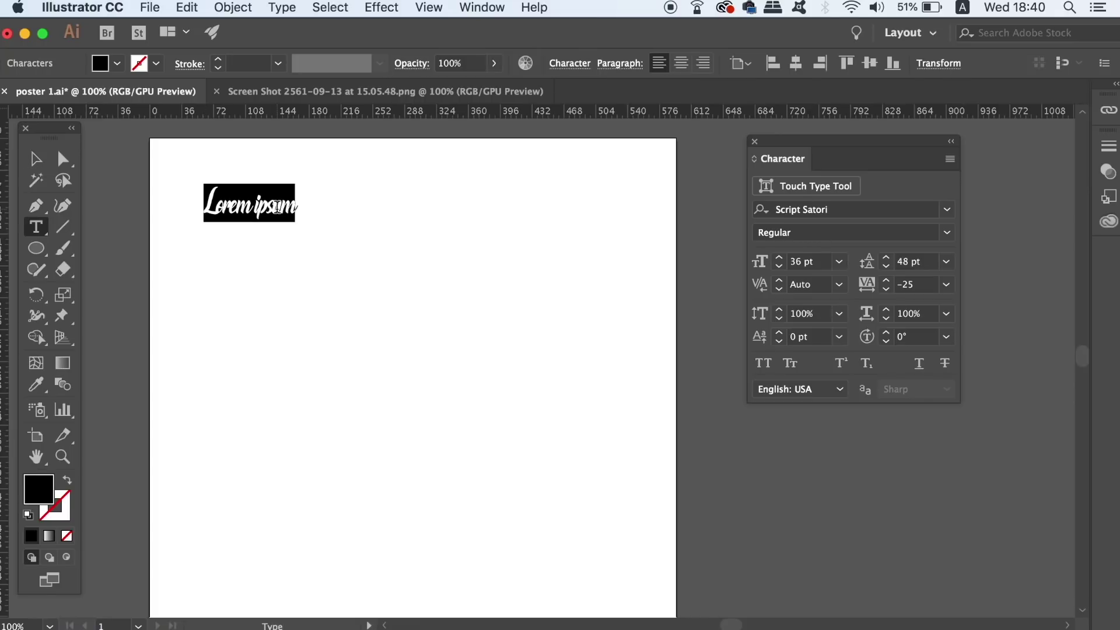
key("super+v")
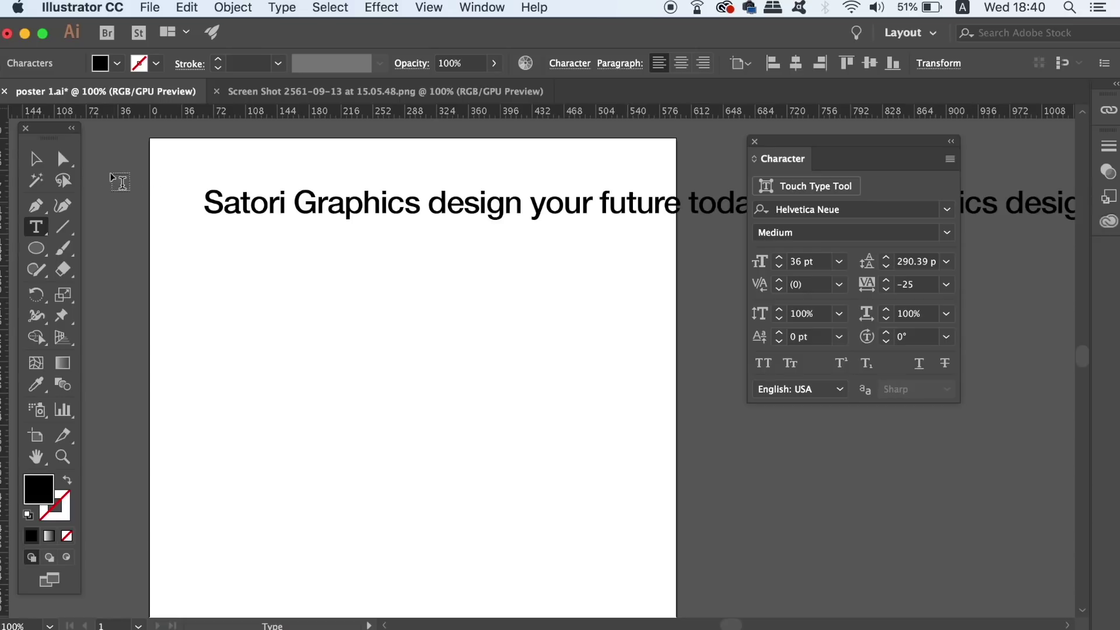
left_click(50, 161)
key("Delete")
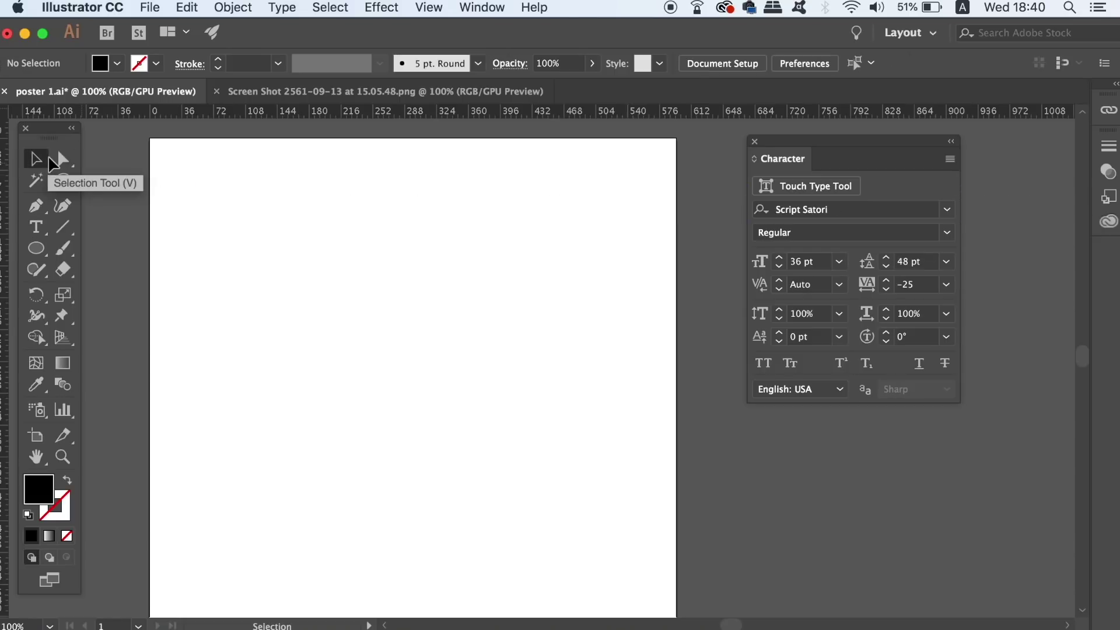
key("t")
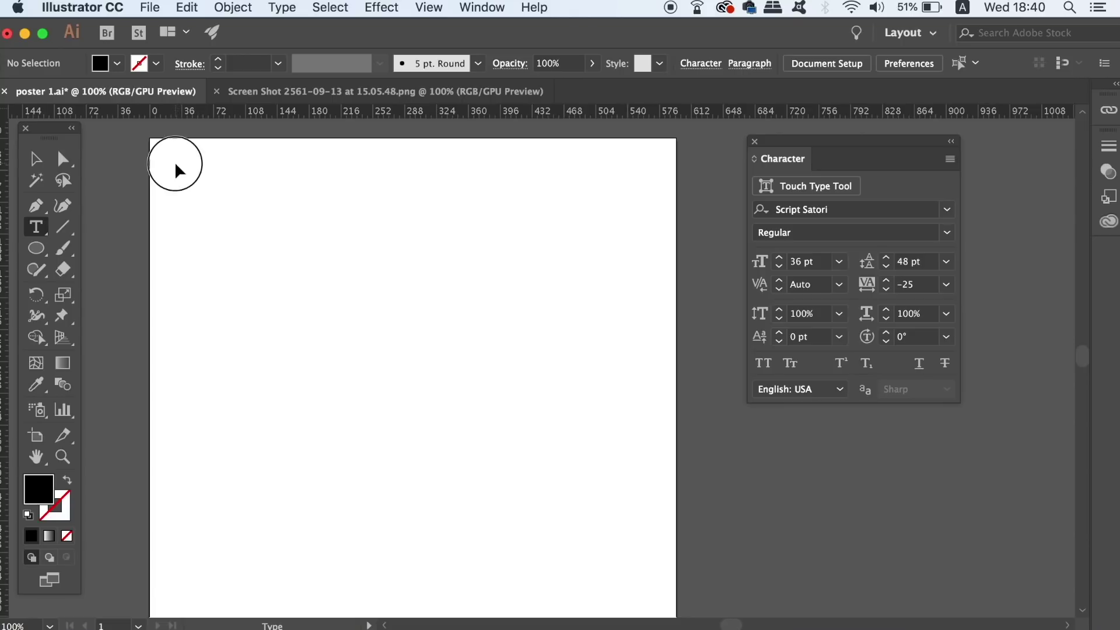
Step: Paste the slogan into a narrow text frame down the left and set leading to Auto
left_click_drag(175, 162, 331, 447)
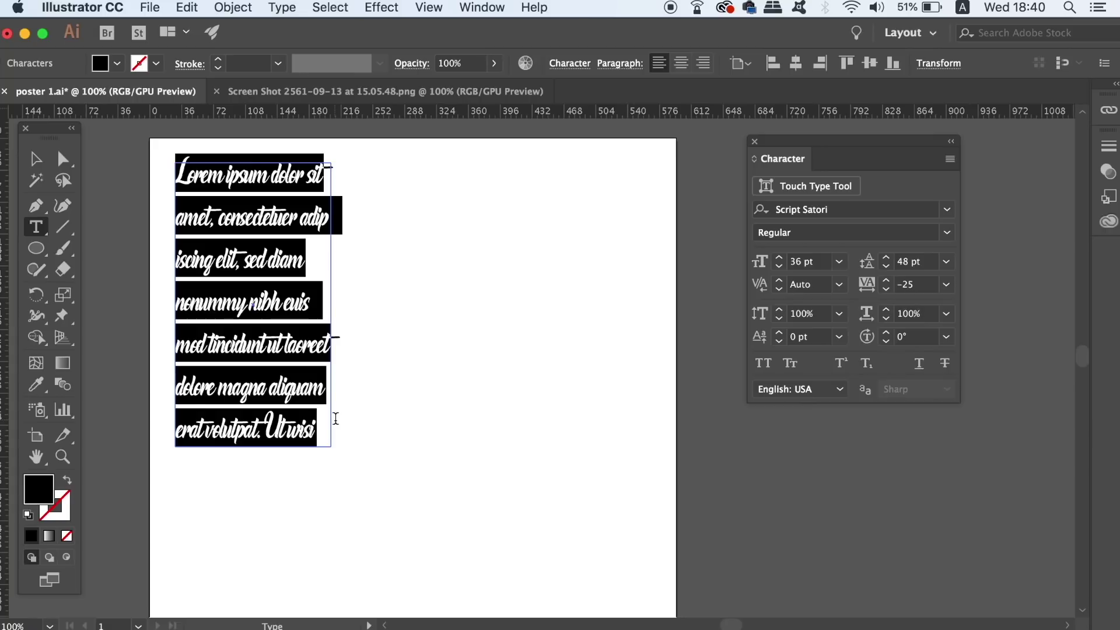
key("super+v")
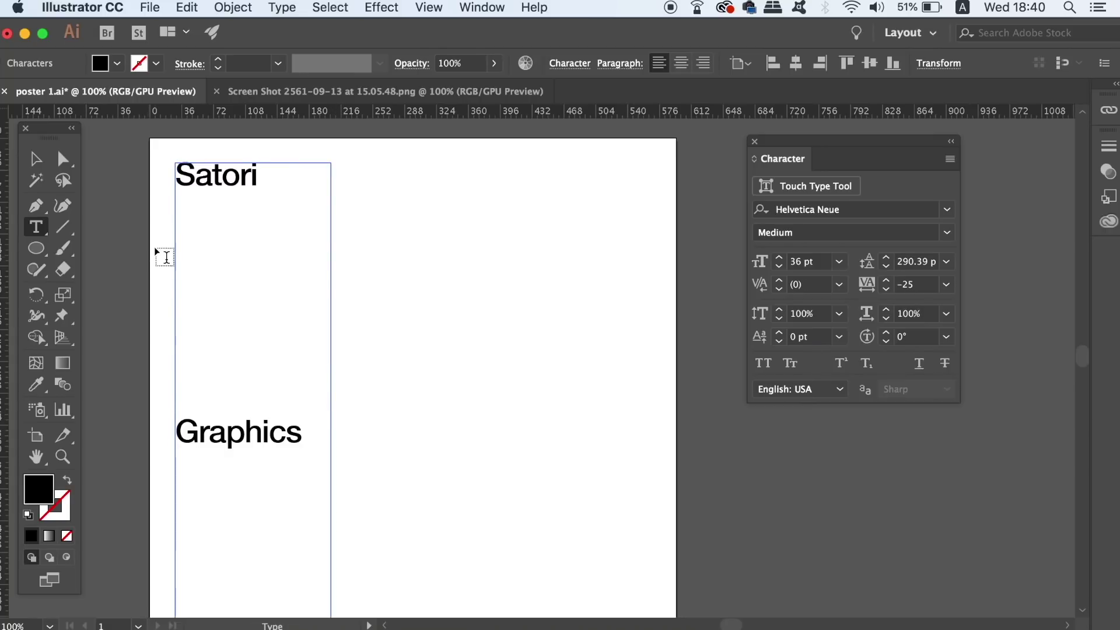
left_click(35, 158)
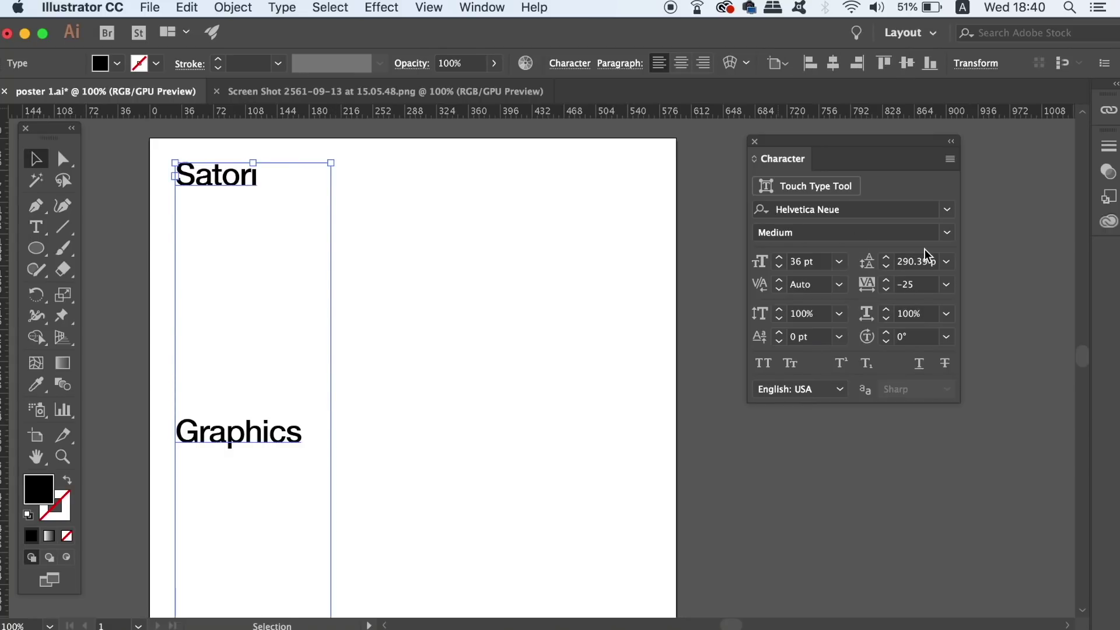
left_click(946, 262)
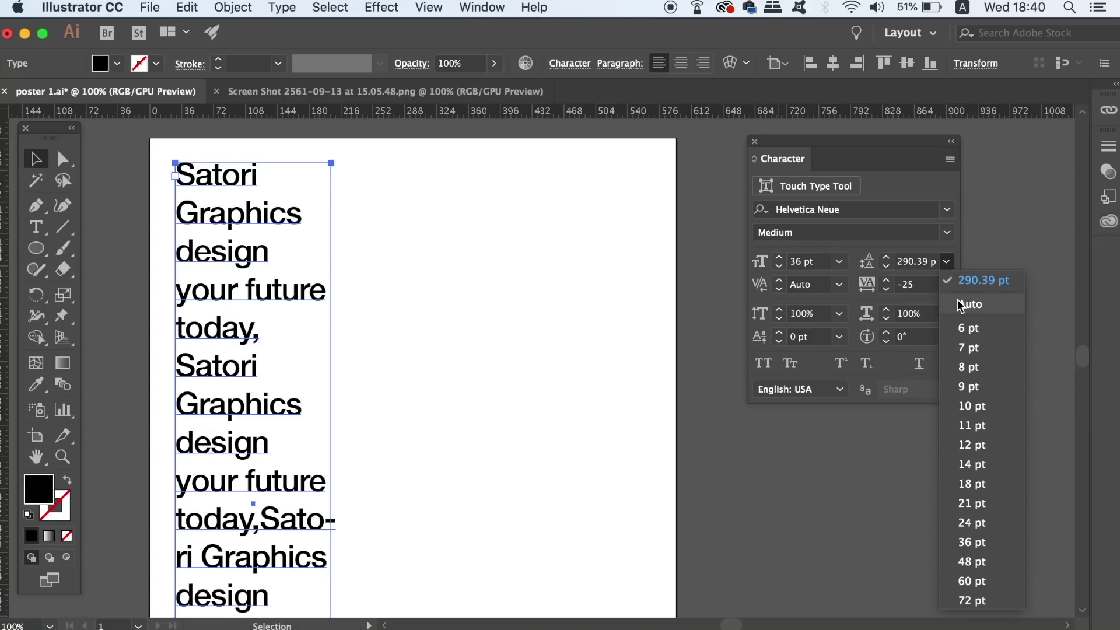
left_click(964, 233)
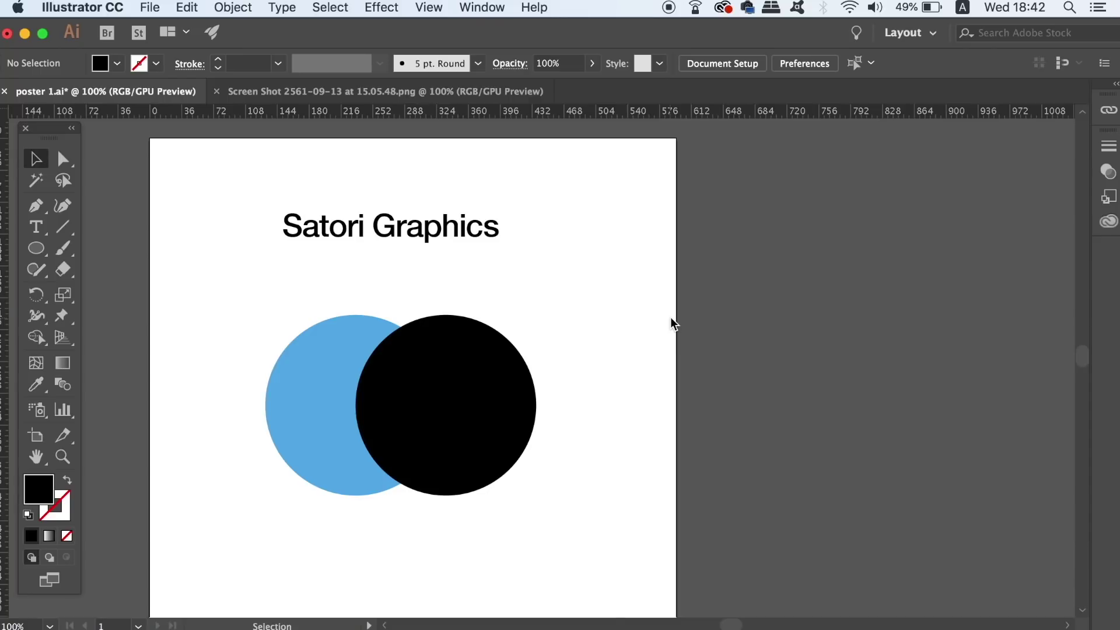
Step: Move the 'Satori Graphics' text over the circles and make a clipping mask from all three
left_click_drag(457, 227, 463, 401)
left_click(233, 208)
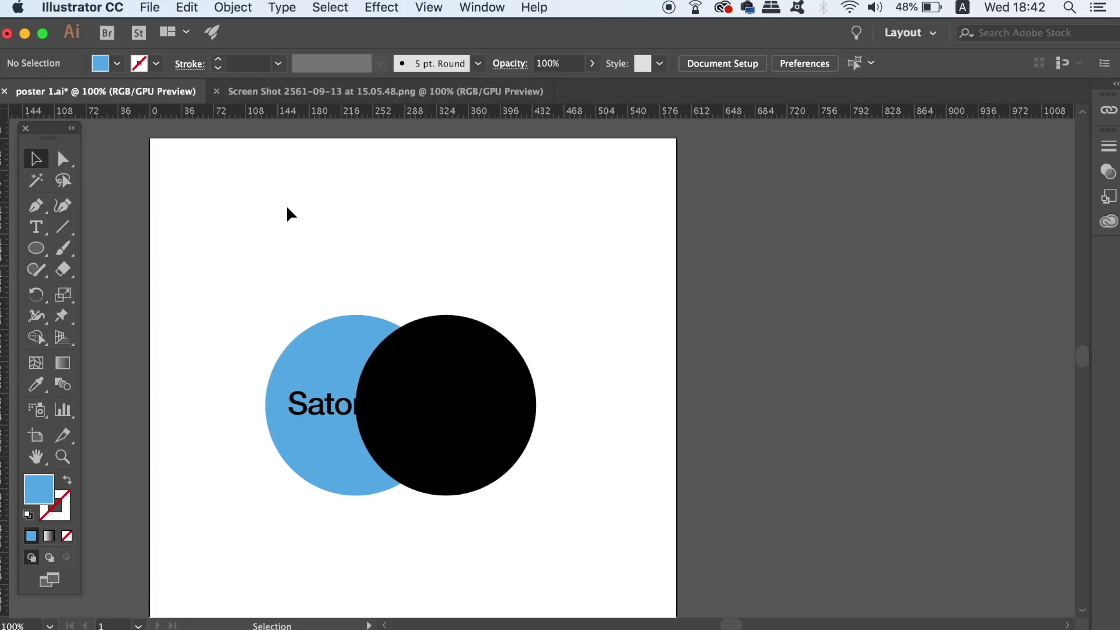
left_click_drag(287, 209, 497, 428)
right_click(498, 427)
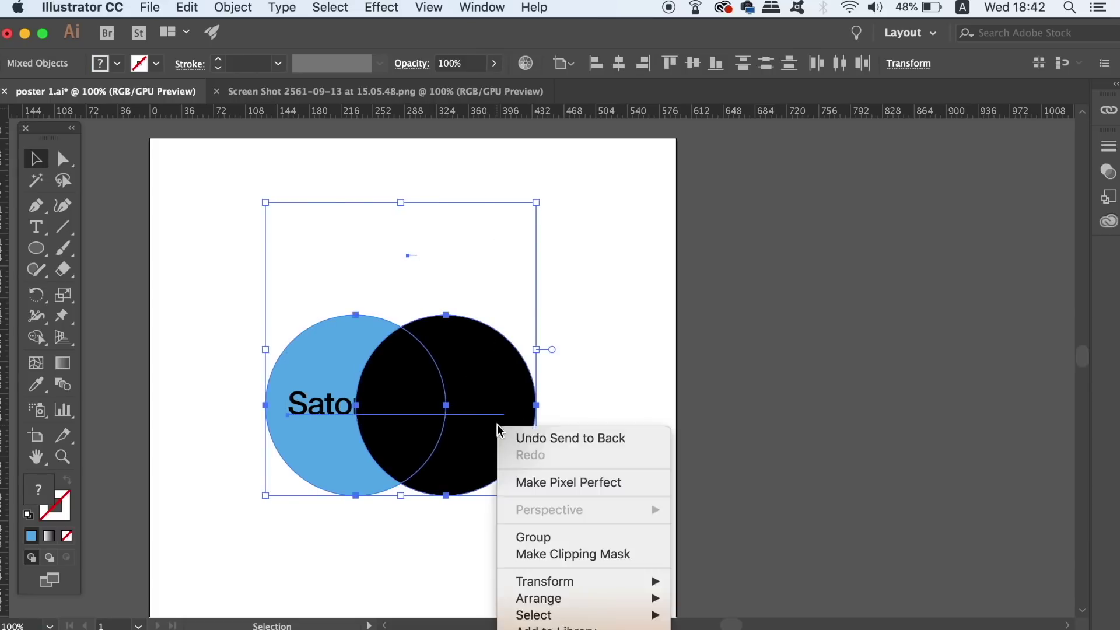
left_click(587, 555)
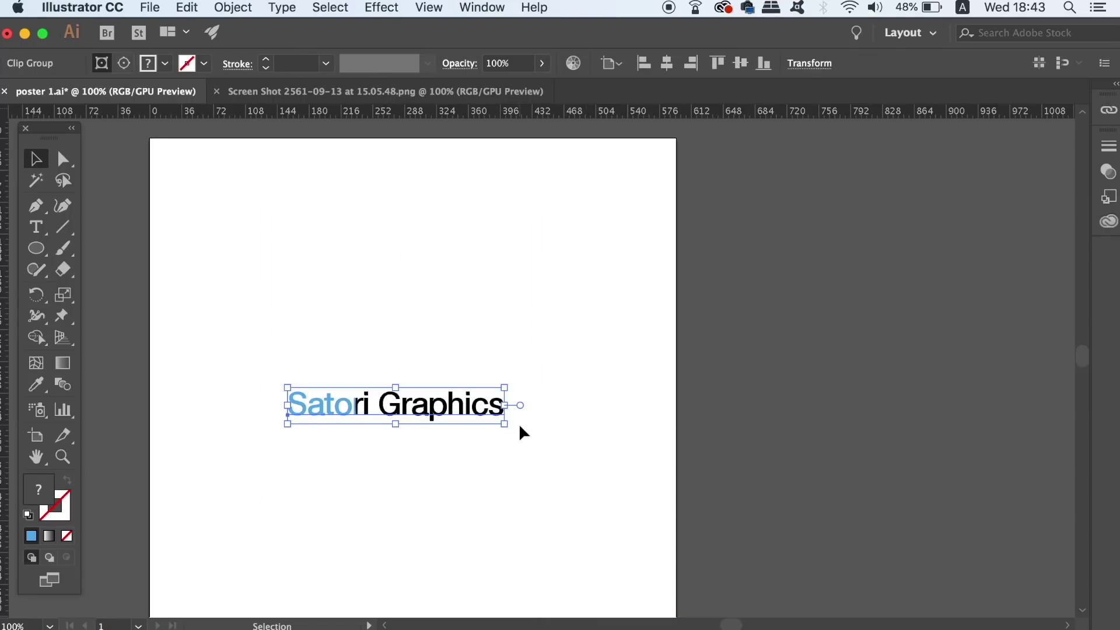
Step: Edit the word 'Graphics' inside the mask, retyping 'ra', to show the text stays live
left_click(49, 229)
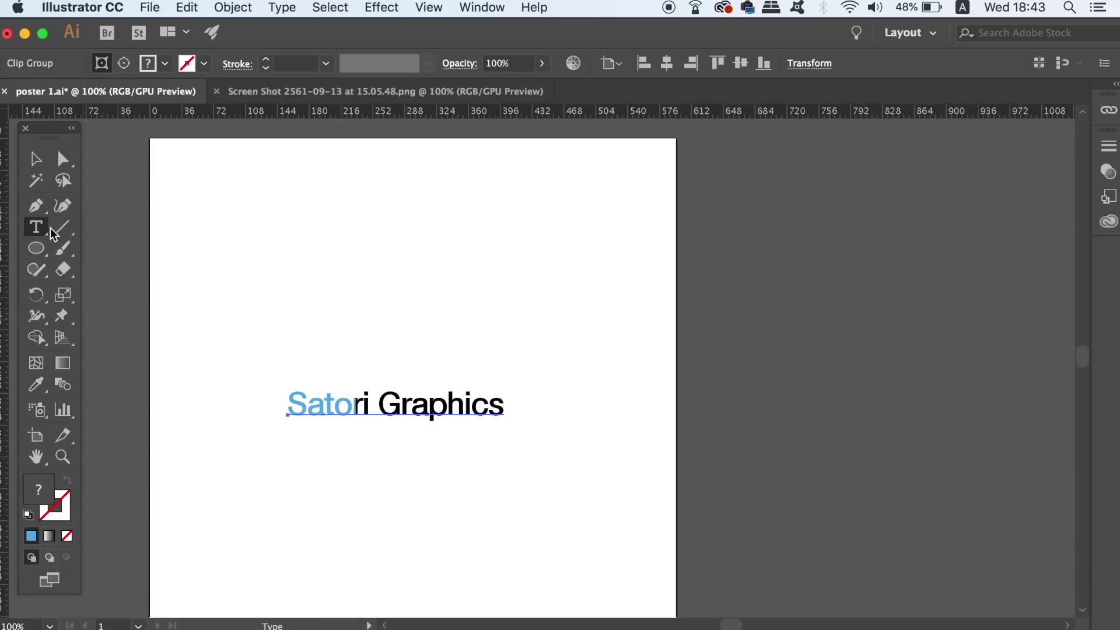
left_click(425, 408)
key("BackSpace")
key("BackSpace")
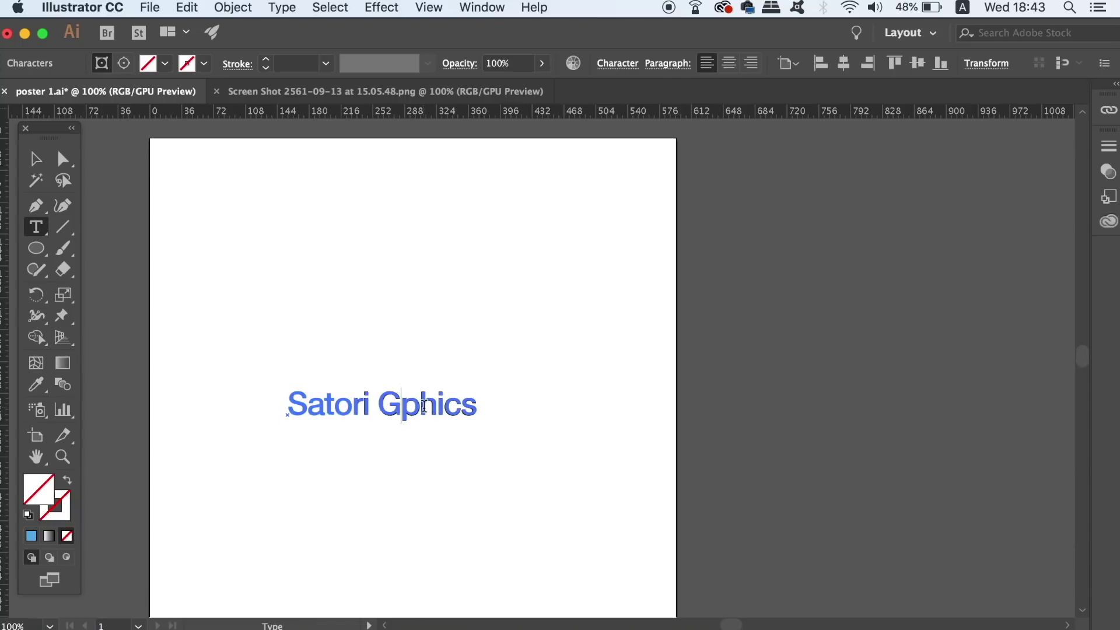
type("ra")
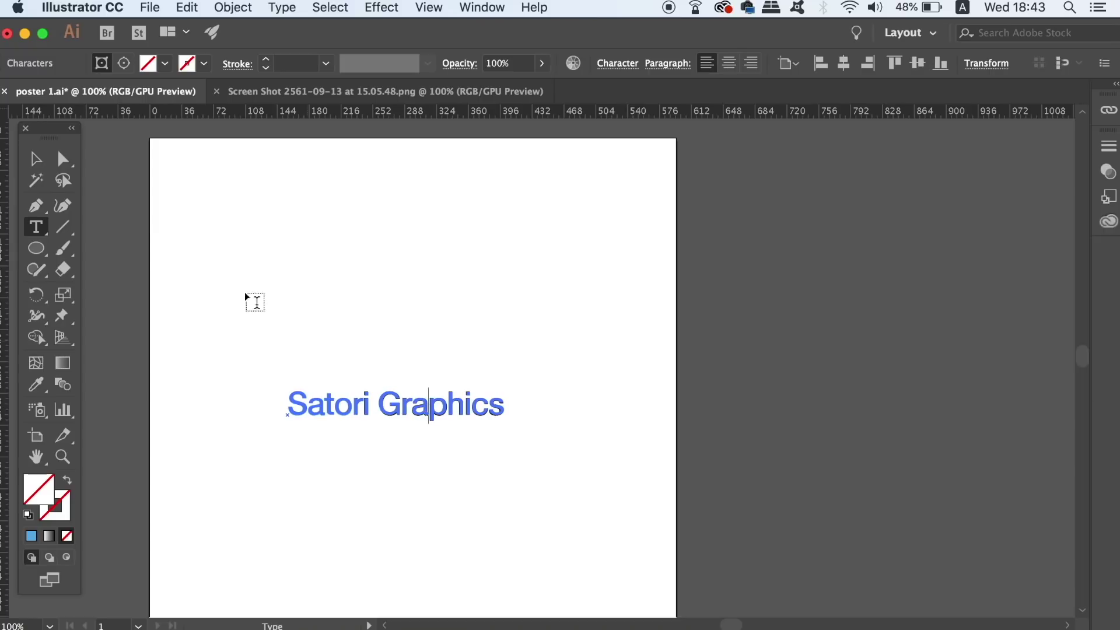
left_click(36, 158)
left_click(546, 213)
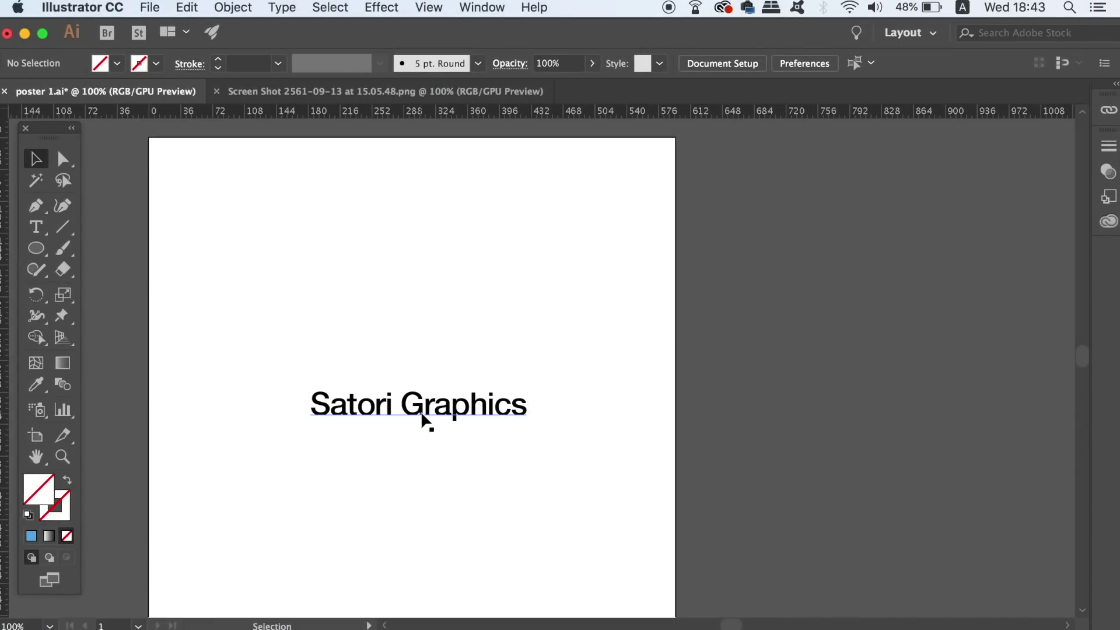
Step: Select the 'Satori Graphics' text and open the Pathfinder panel, closing its flyout unused
left_click(426, 411)
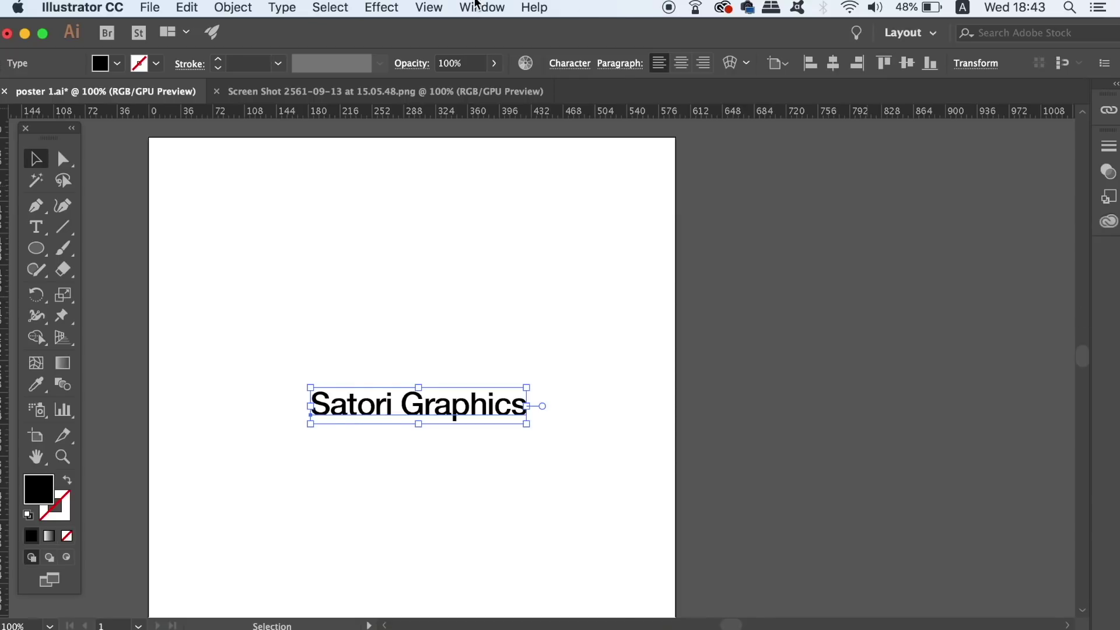
left_click(430, 7)
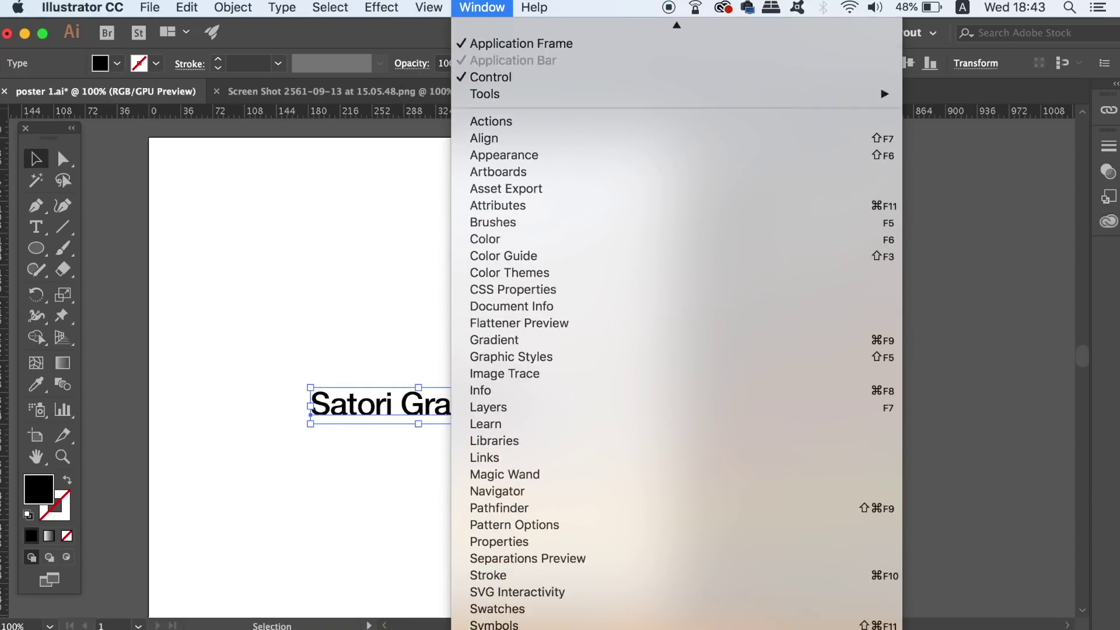
left_click(600, 495)
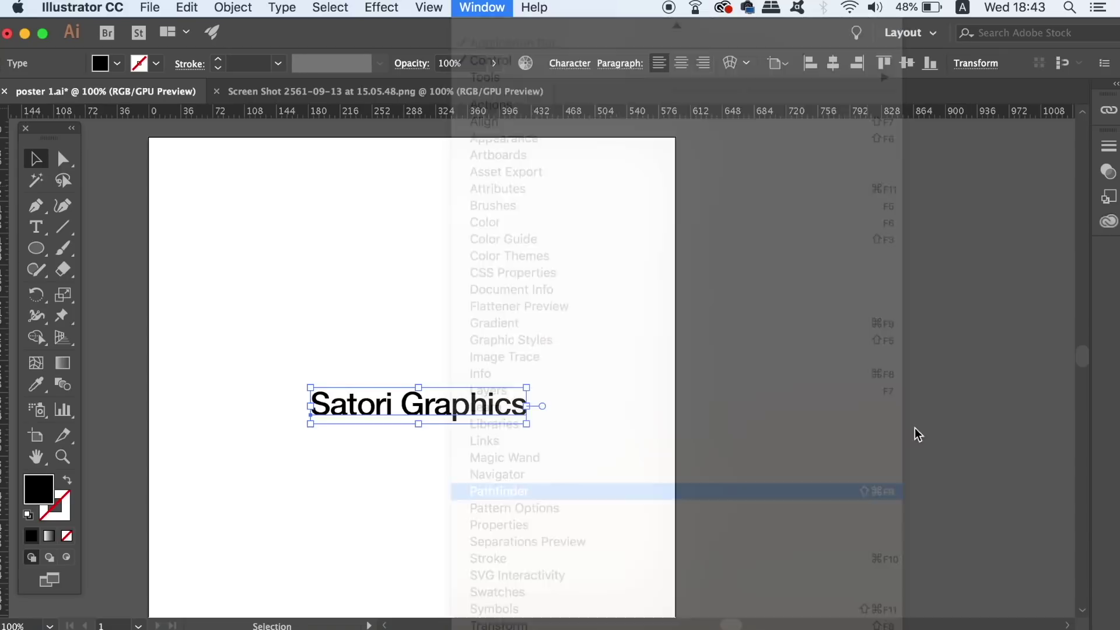
left_click(1000, 273)
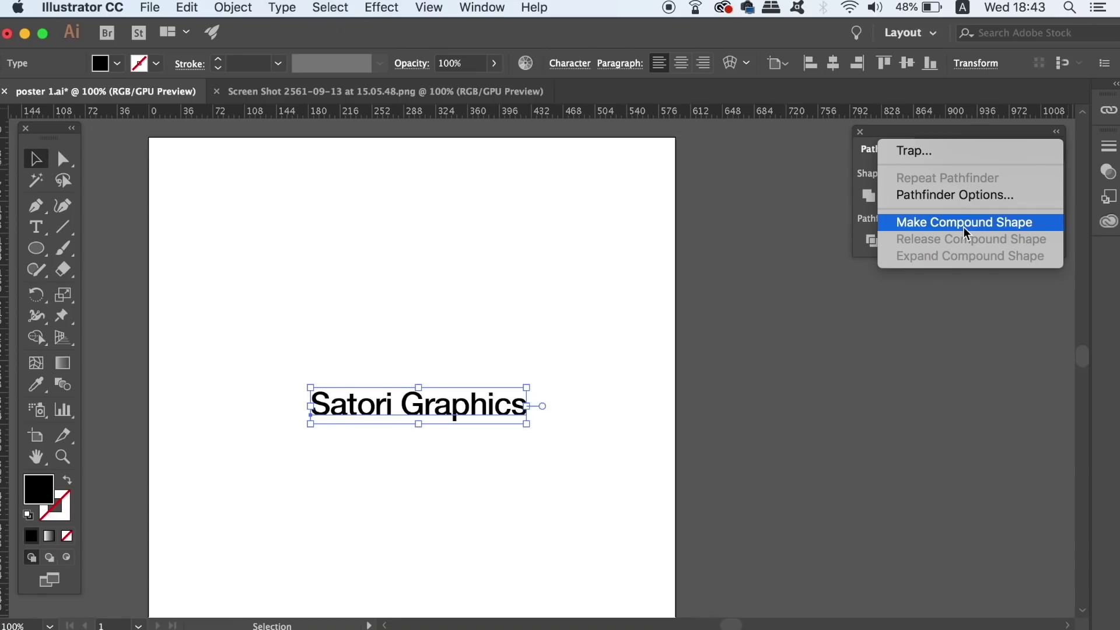
left_click(581, 457)
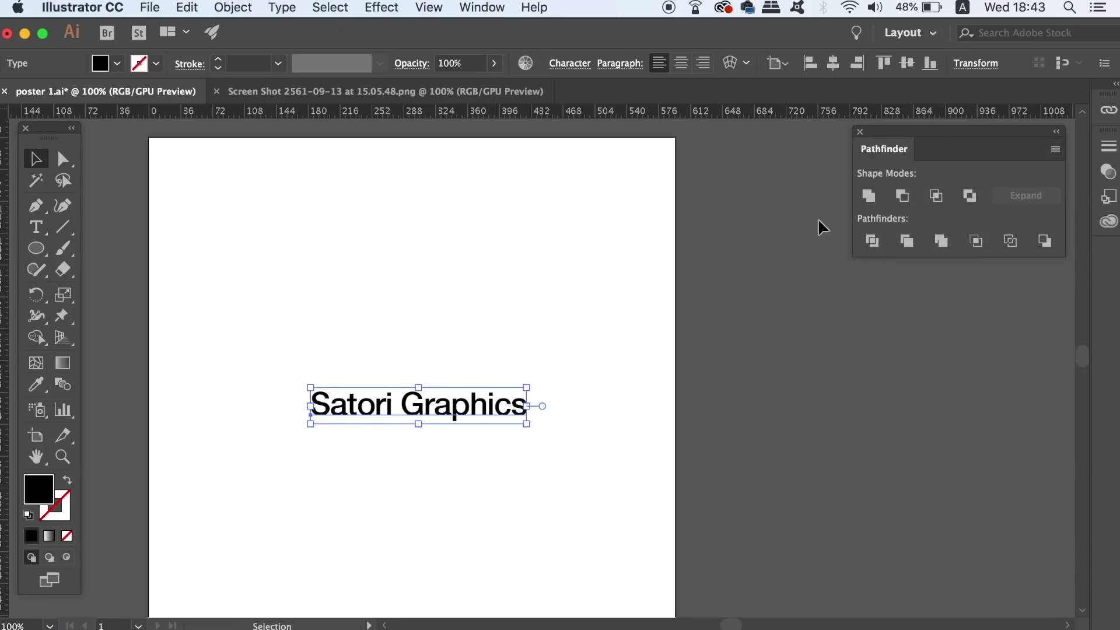
Step: Draw a black circle and send it behind the 'Satori Graphics' text
left_click(361, 281)
left_click(36, 248)
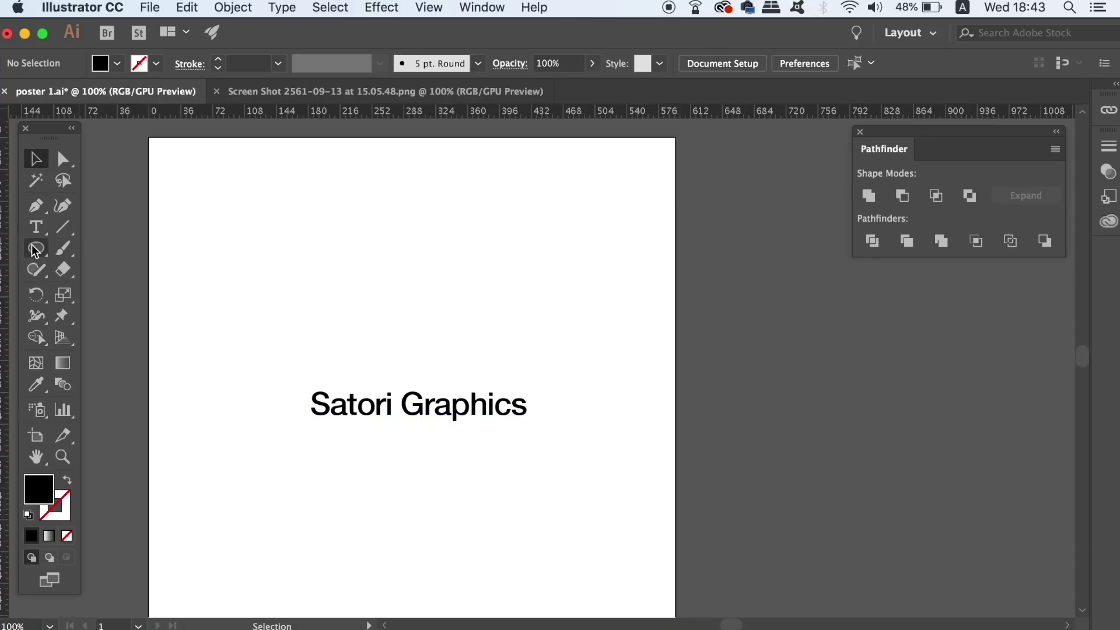
left_click_drag(325, 197, 455, 344)
left_click(34, 158)
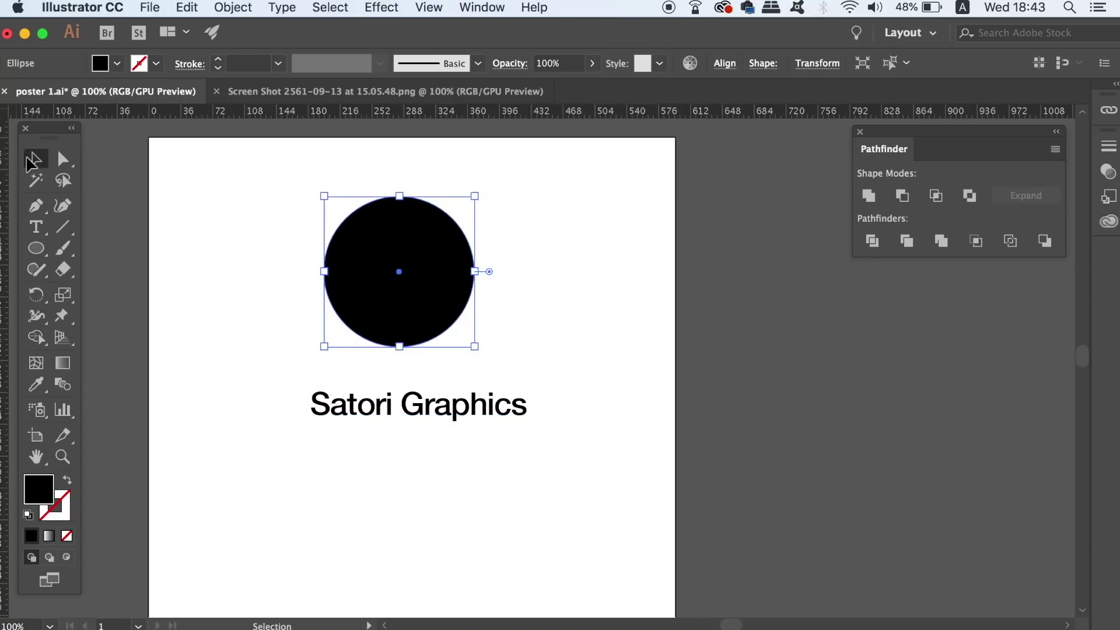
left_click(249, 8)
mouse_move(263, 45)
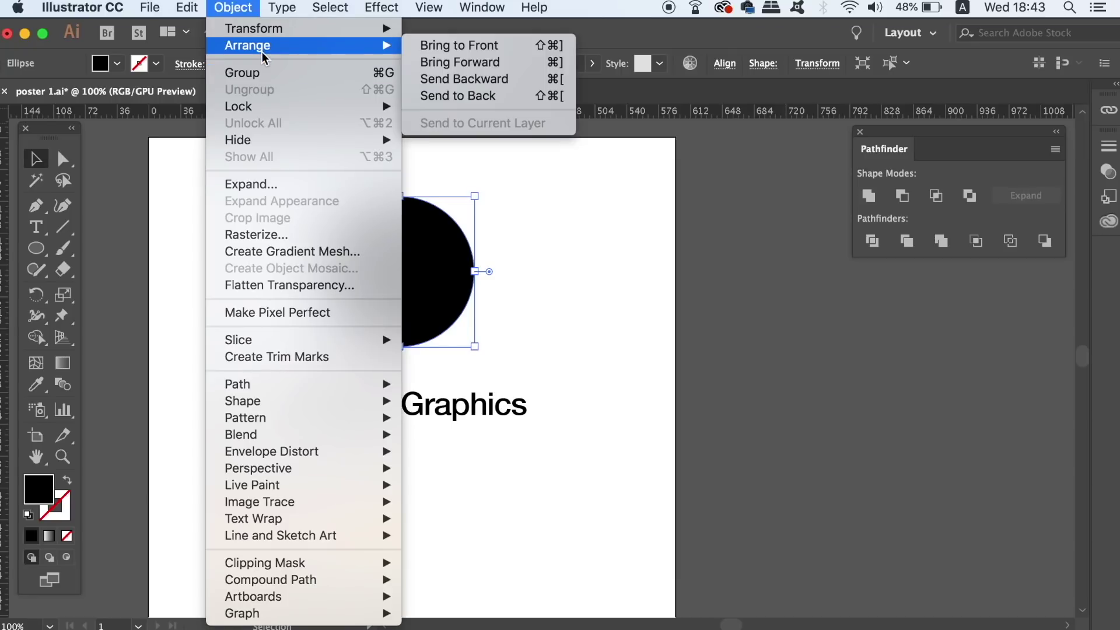
left_click(458, 96)
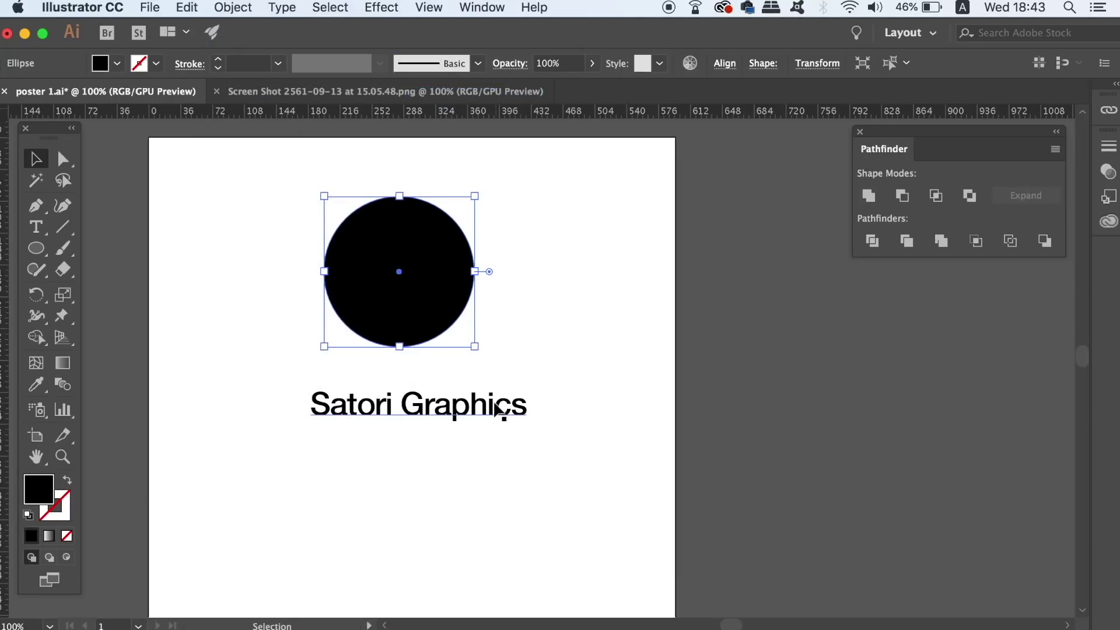
Step: Move the text over the circle, apply Minus Front, and confirm the type remains editable
left_click_drag(502, 418, 491, 251)
left_click_drag(264, 174, 519, 339)
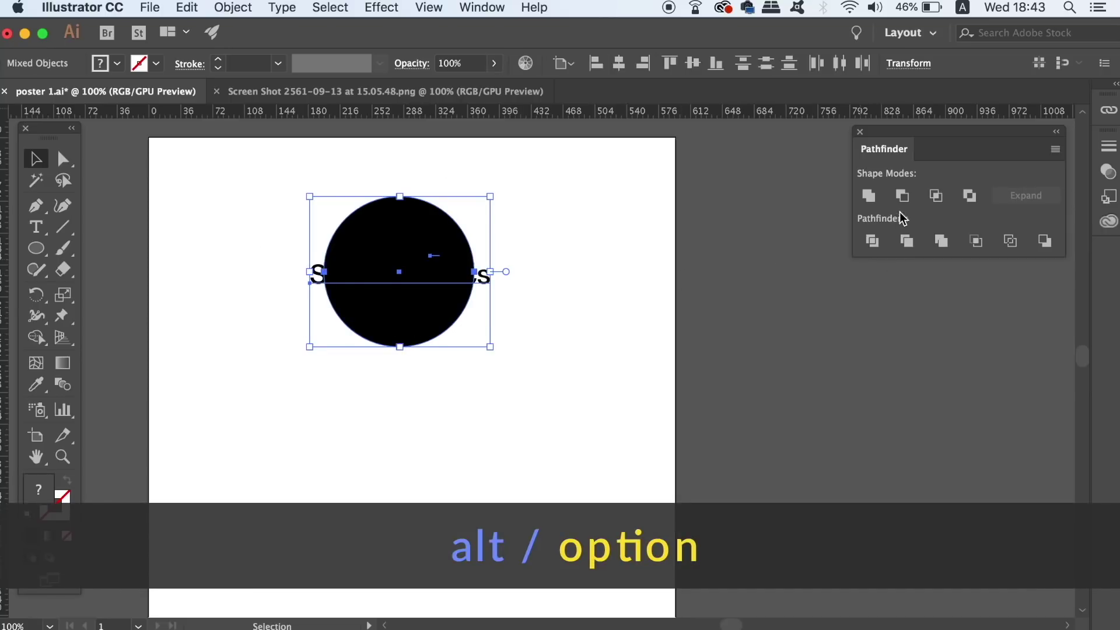
left_click(906, 200, "alt")
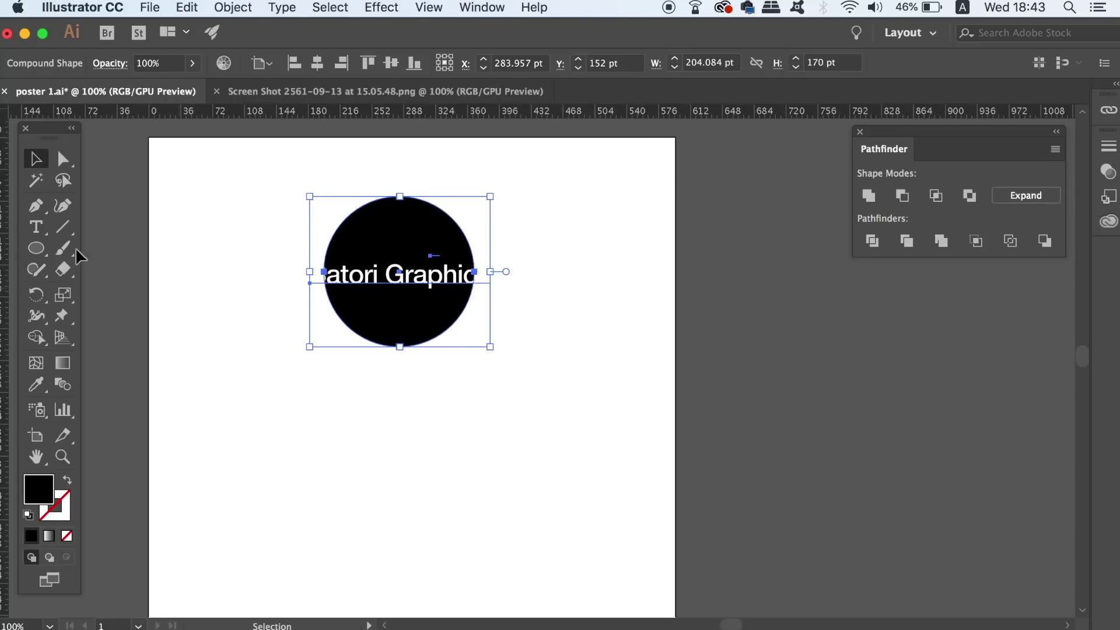
left_click(36, 227)
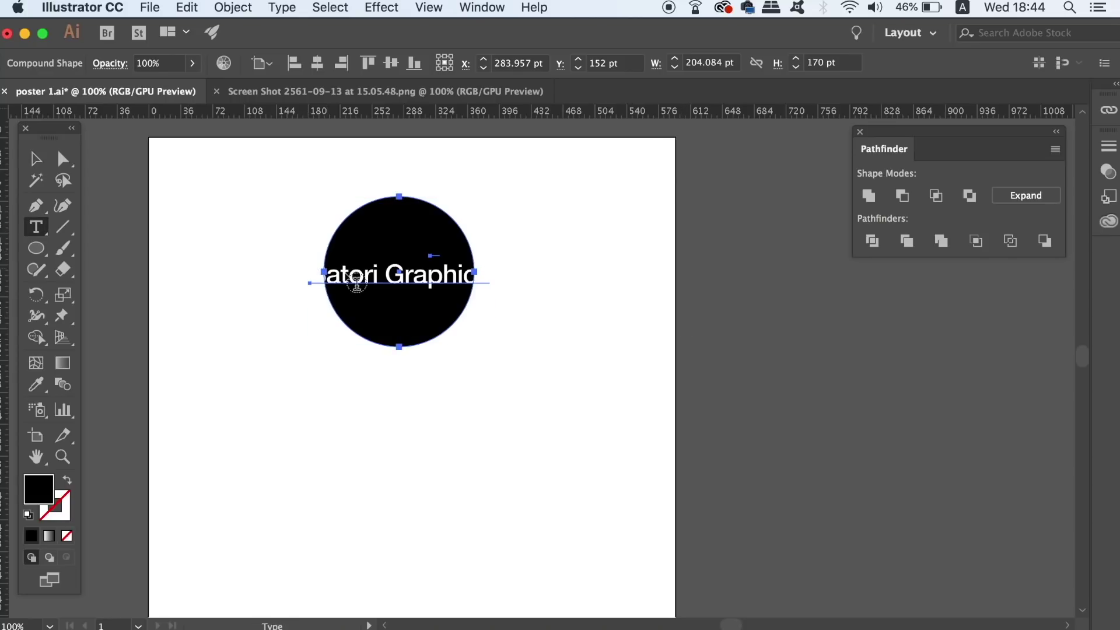
left_click(384, 268)
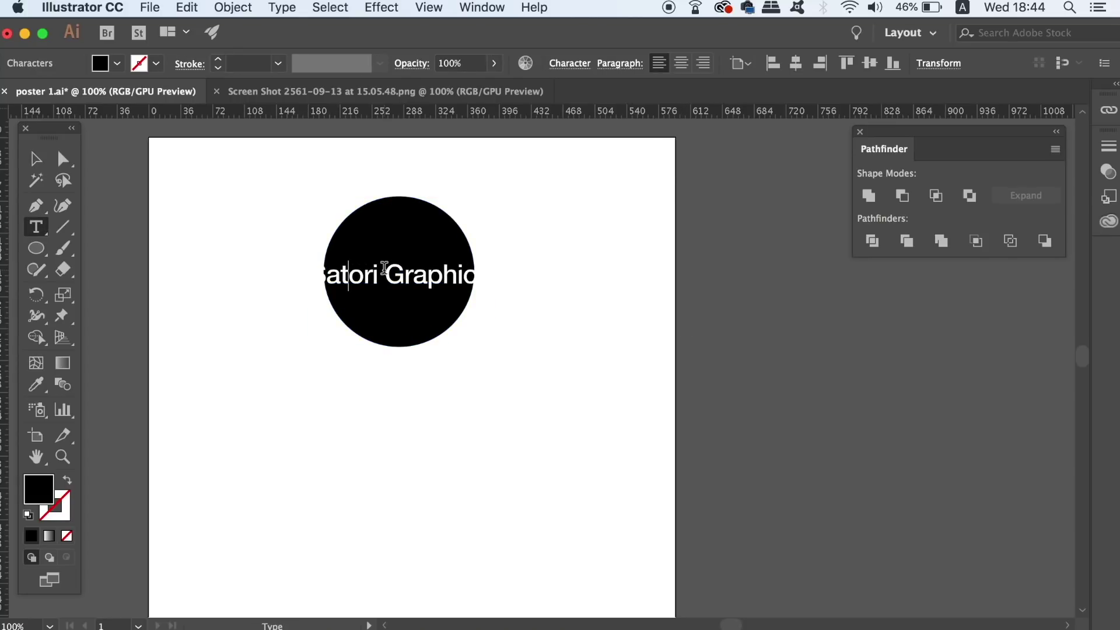
left_click(36, 159)
left_click(225, 216)
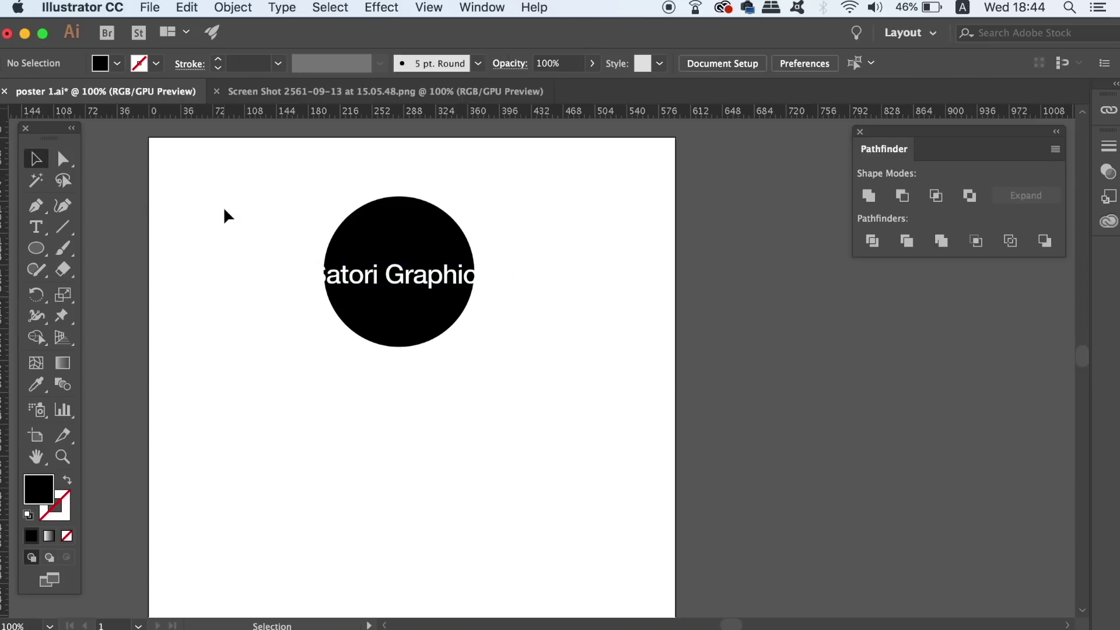
left_click(237, 3)
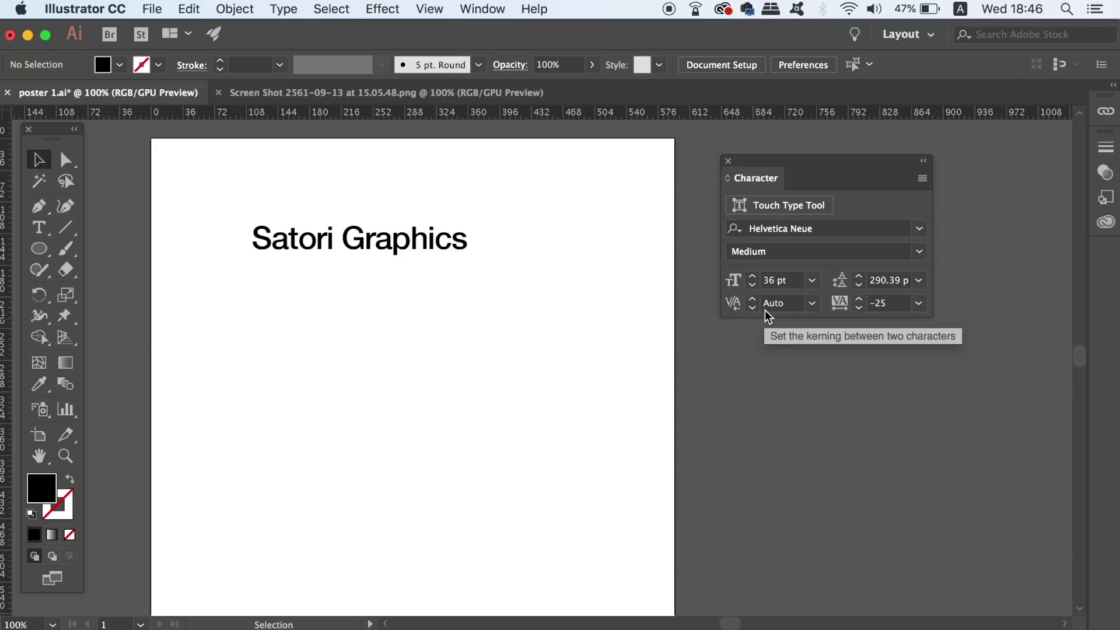
Step: Expand the Character panel and filter the font family list to starred favourites only
double_click(928, 172)
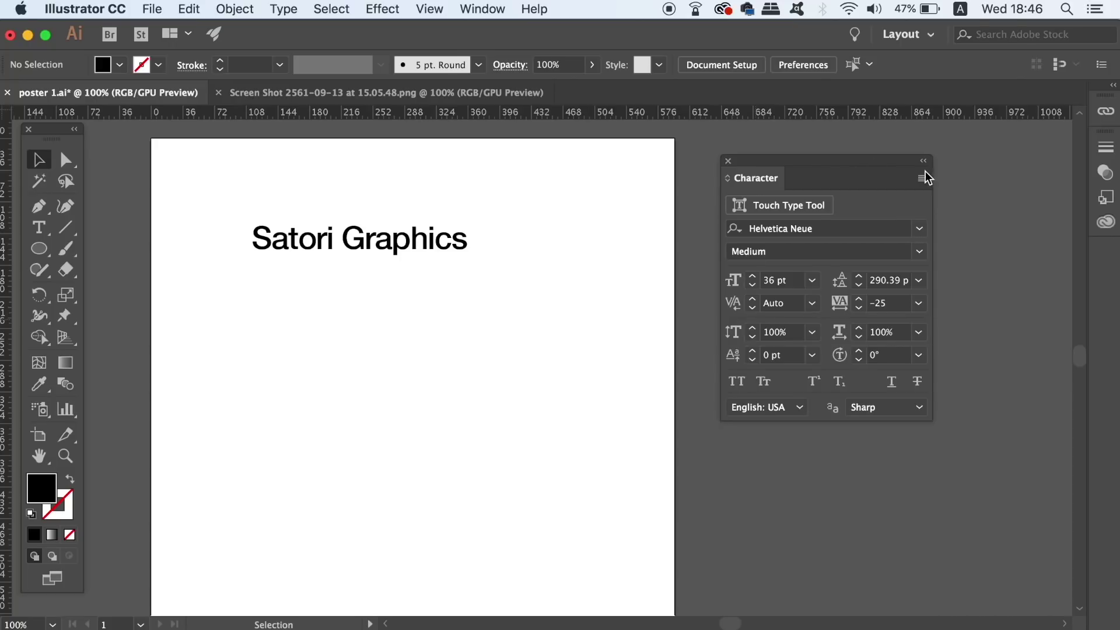
left_click(920, 228)
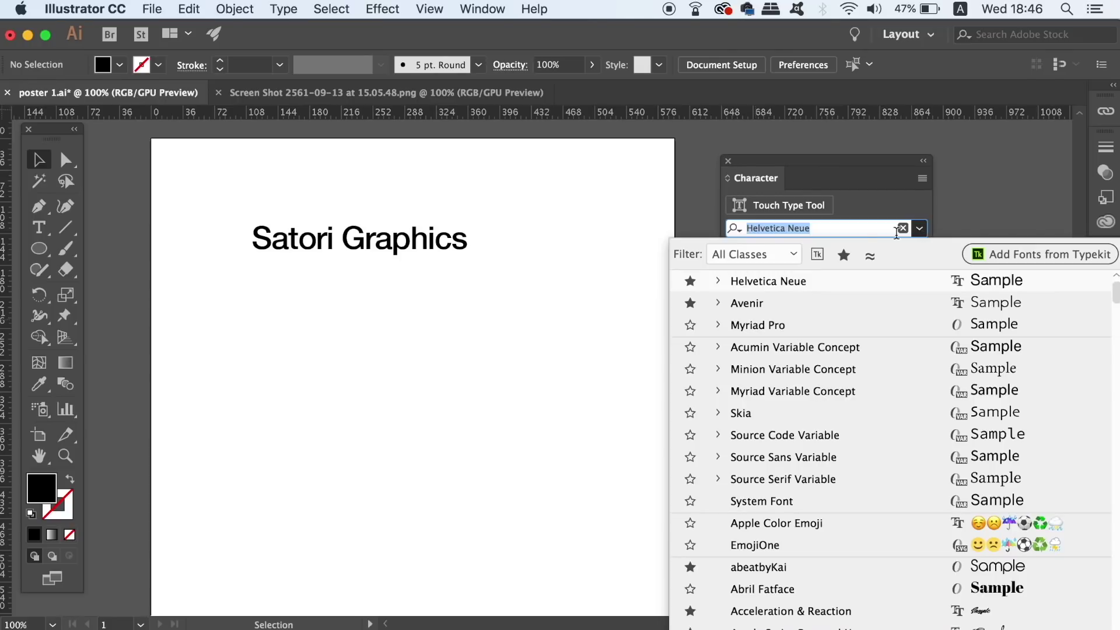
left_click(844, 255)
left_click_drag(1114, 342, 1108, 395)
left_click_drag(896, 157, 898, 66)
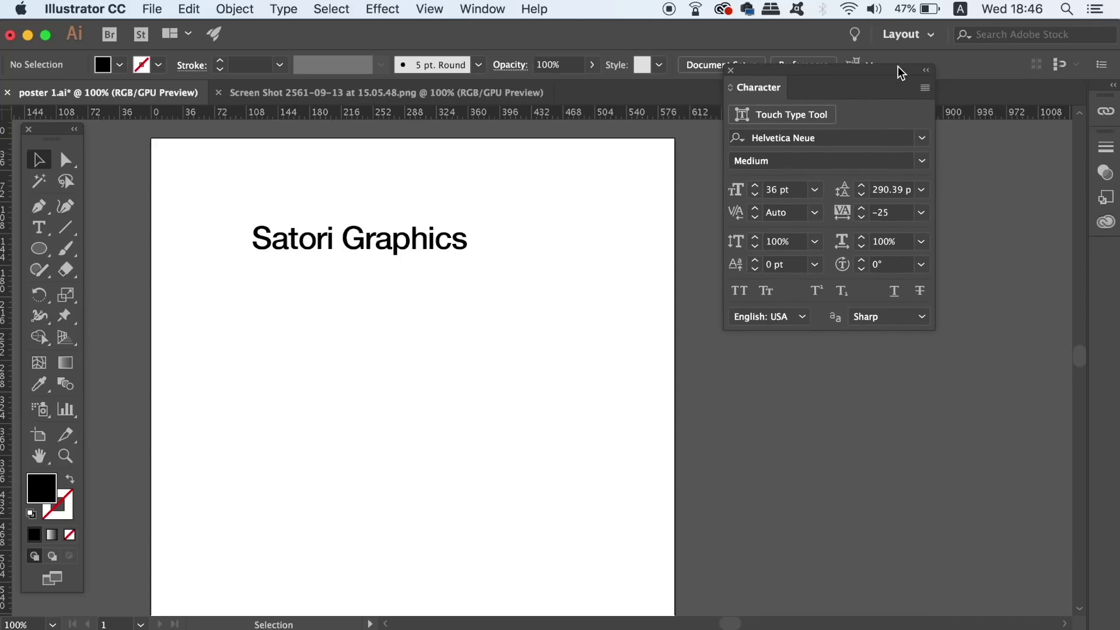
left_click(920, 140)
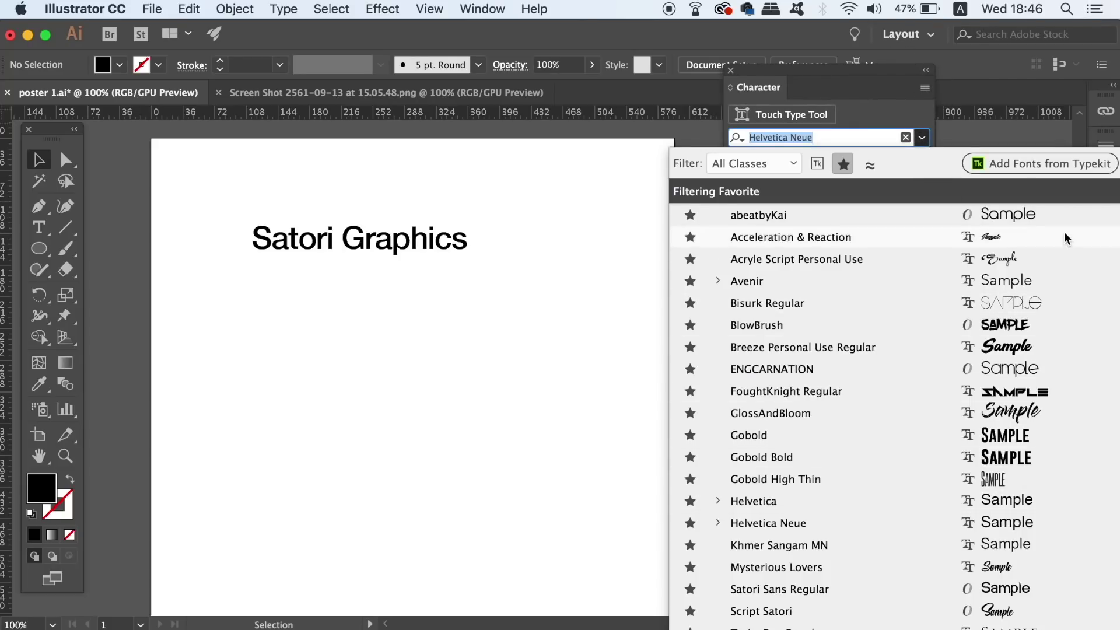
left_click_drag(898, 71, 855, 60)
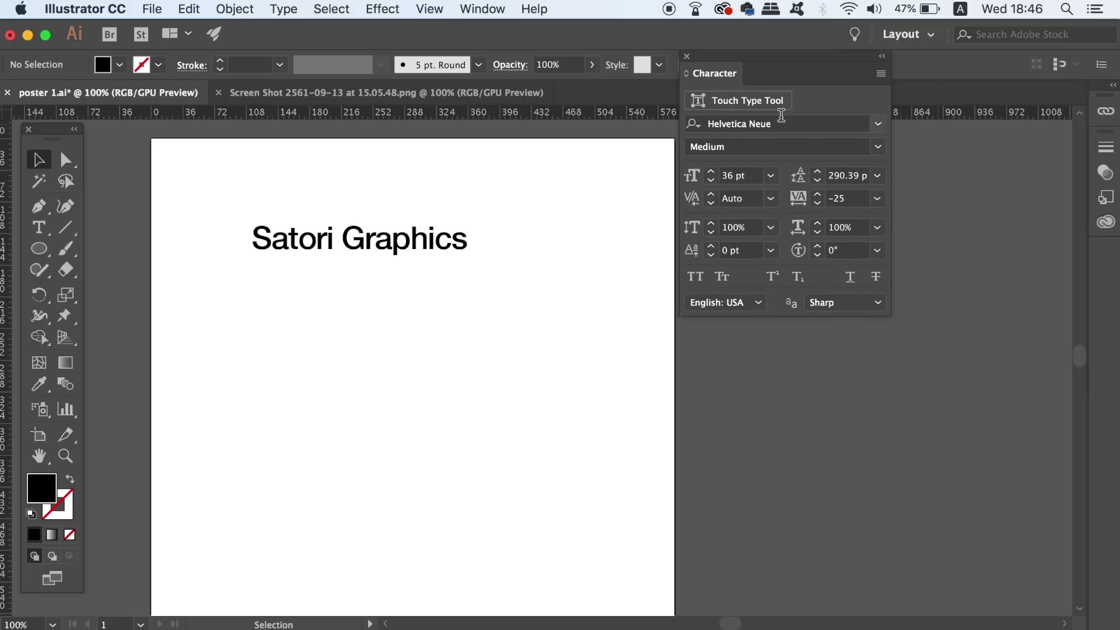
left_click(878, 128)
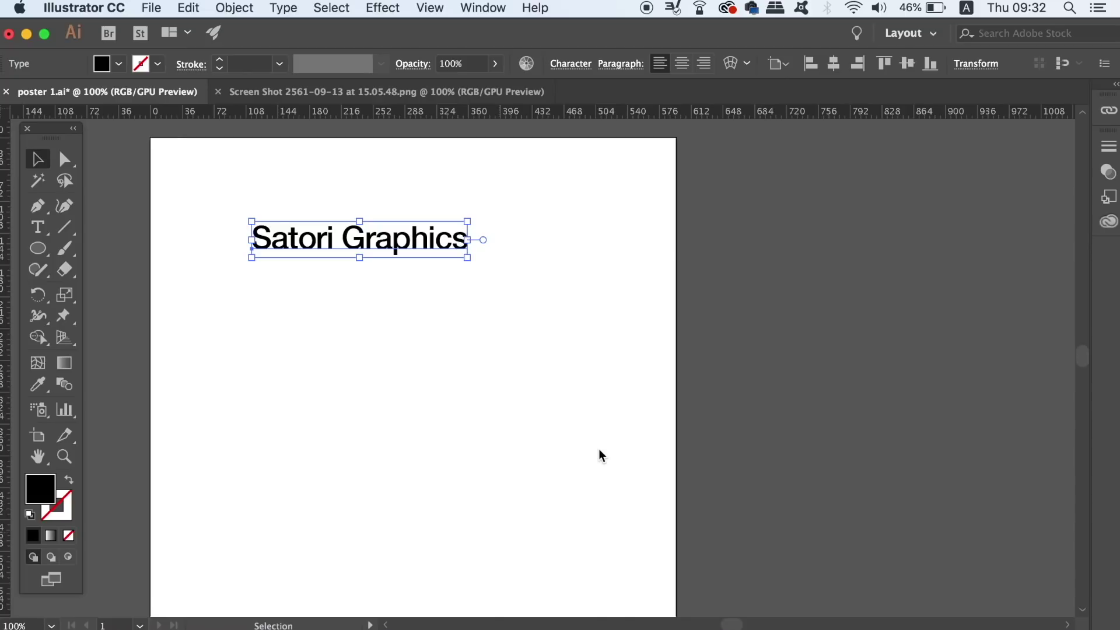
Step: Open the Glyphs panel beside the page and pick Comic Sans MS from its font list
left_click(484, 7)
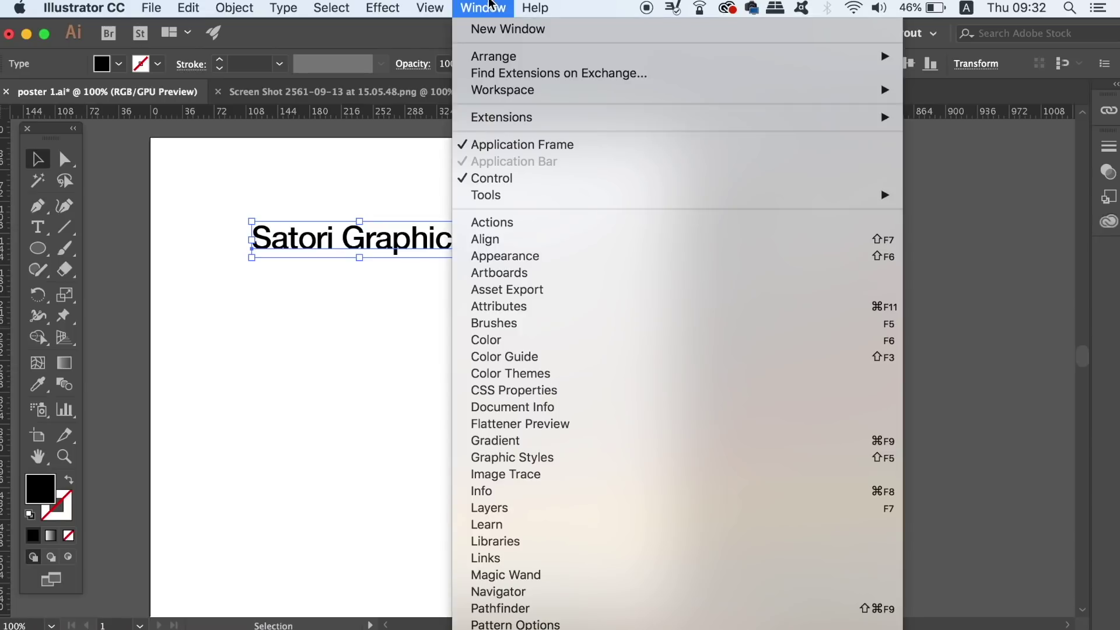
scroll(580, 548, "down", 5)
mouse_move(582, 527)
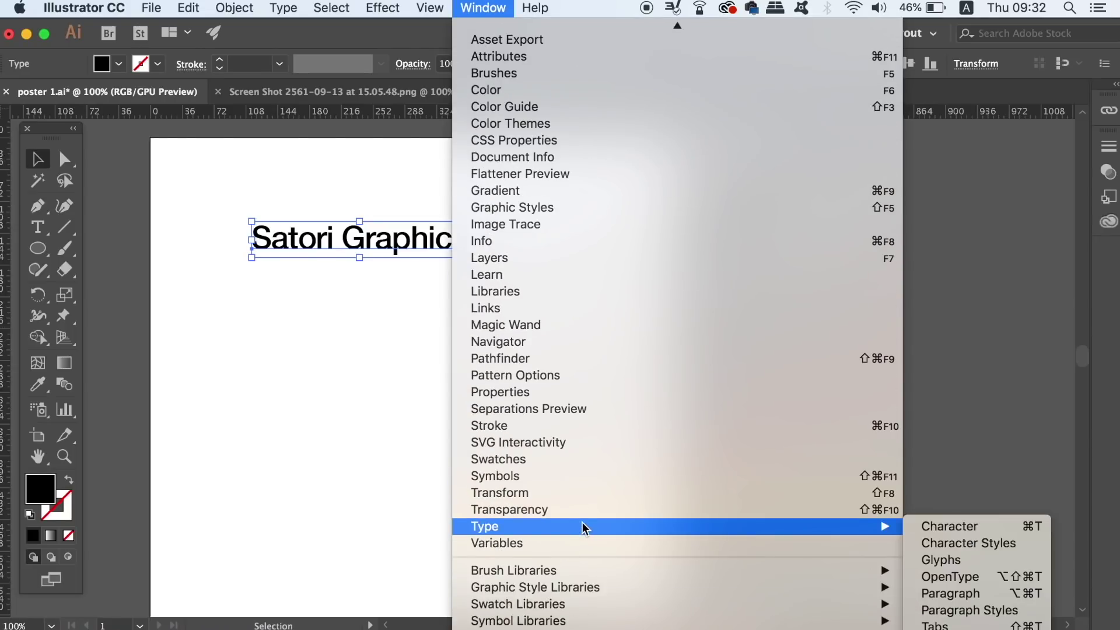
left_click(990, 561)
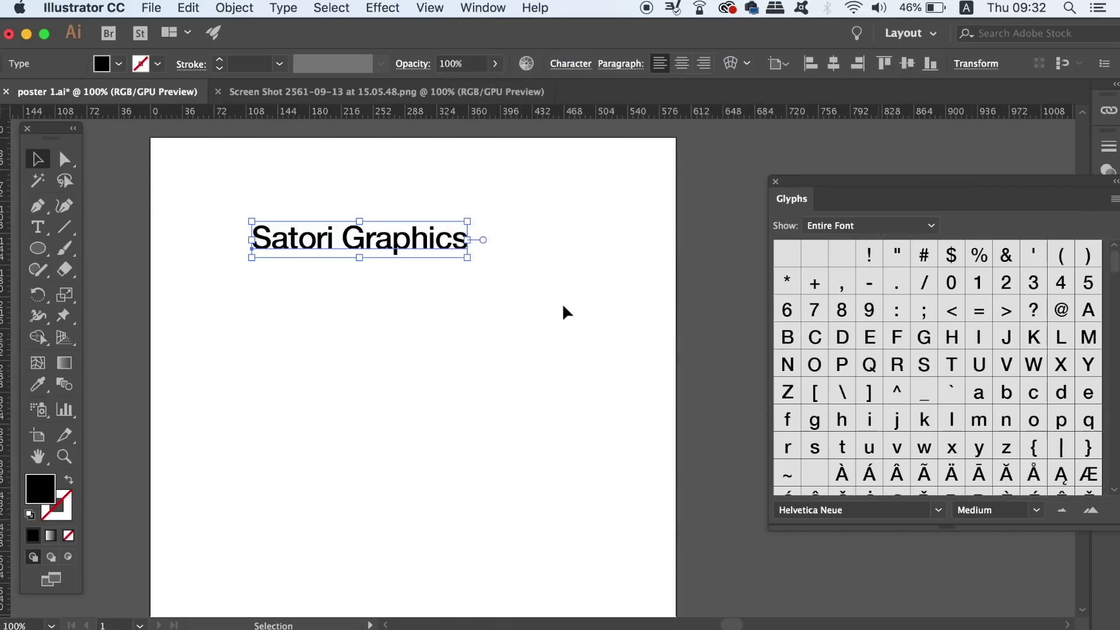
left_click_drag(943, 187, 795, 138)
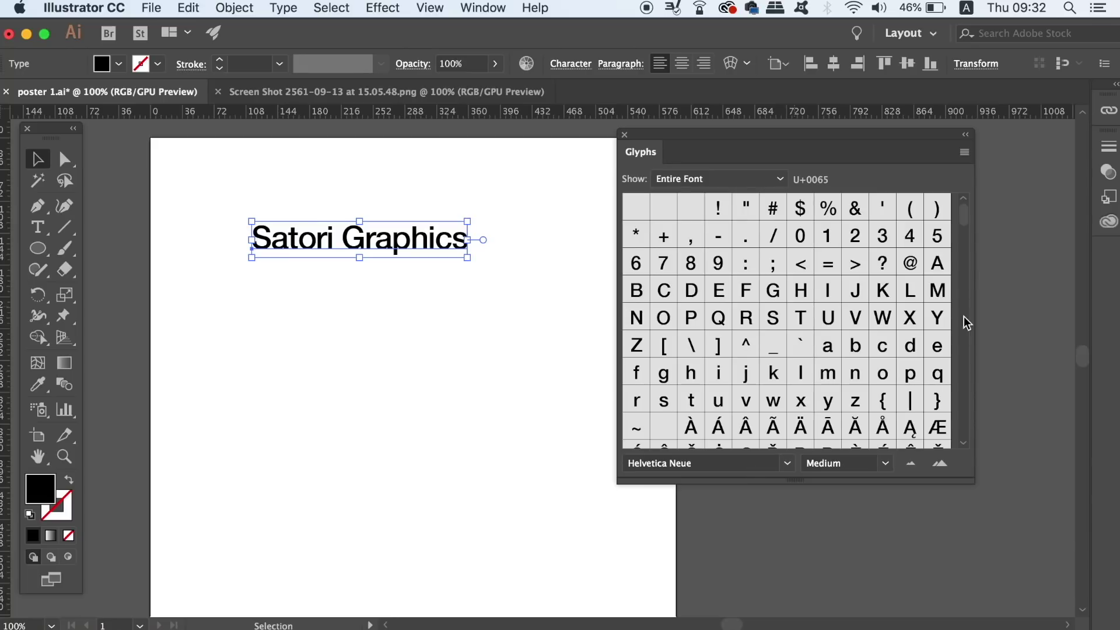
left_click_drag(965, 216, 985, 442)
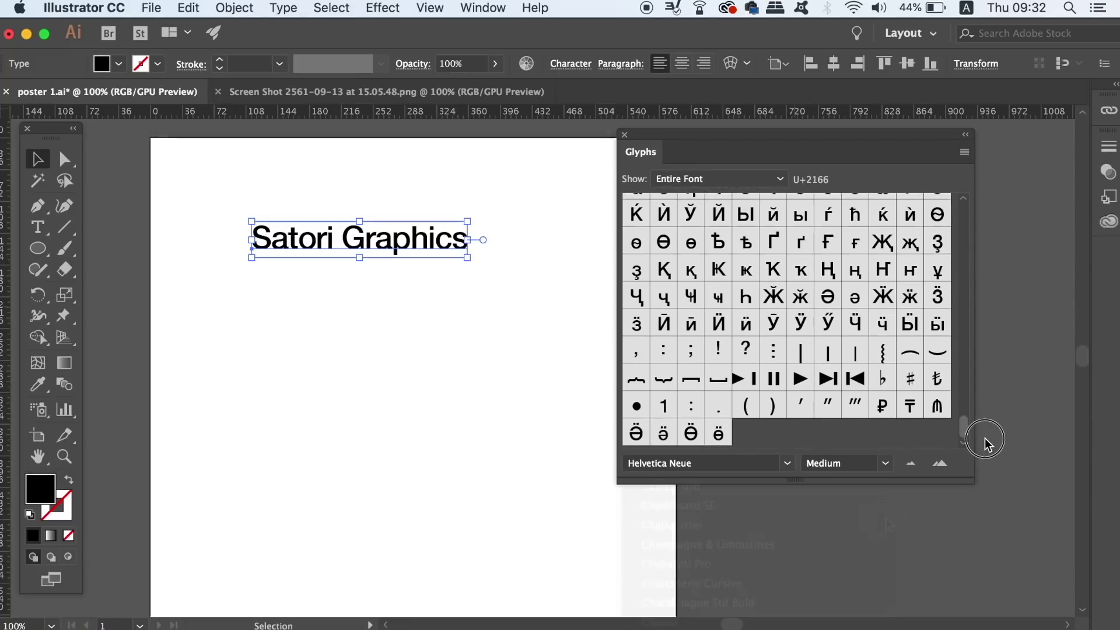
left_click(787, 463)
left_click_drag(886, 521, 888, 524)
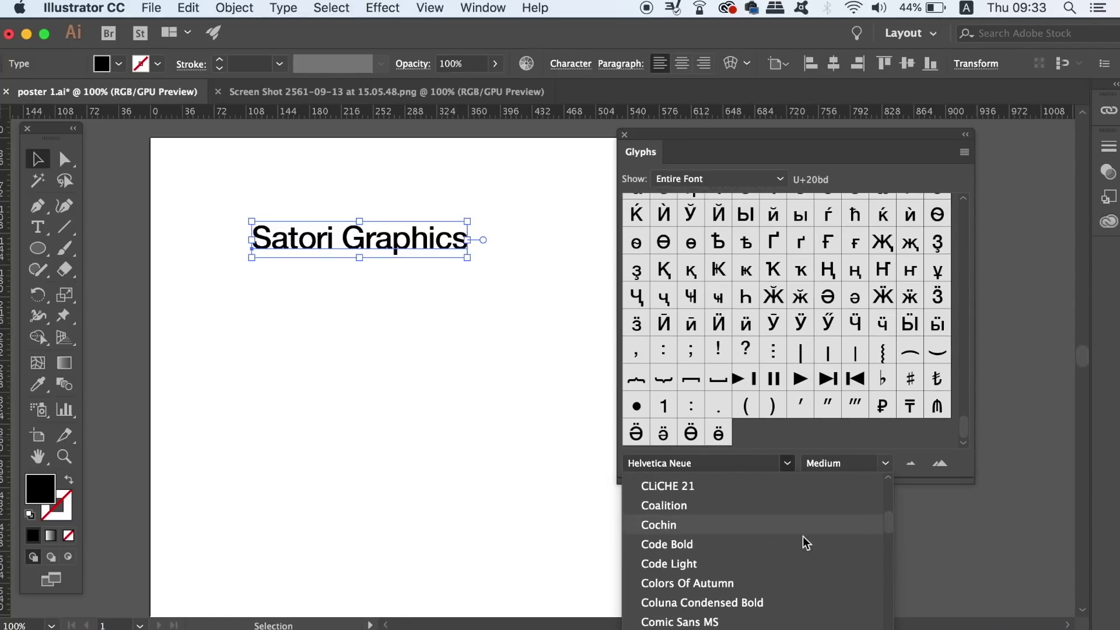
Step: Switch the text and glyphs to Comic Sans MS and place the caret after 'Satori Graphics'
left_click(730, 621)
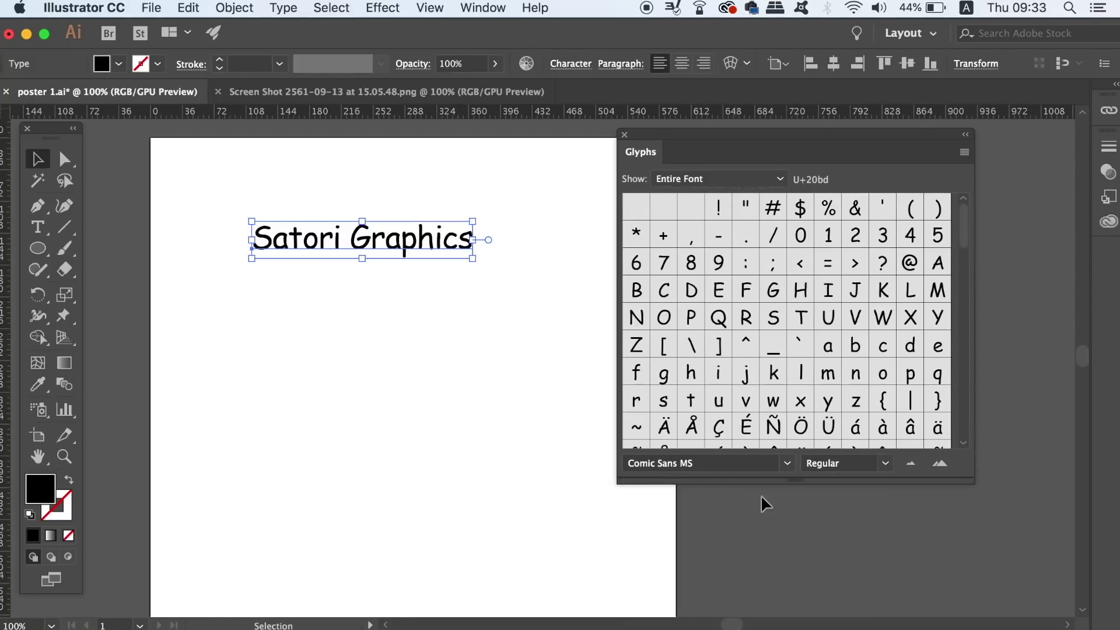
left_click_drag(963, 244, 1000, 436)
key("t")
left_click(484, 264)
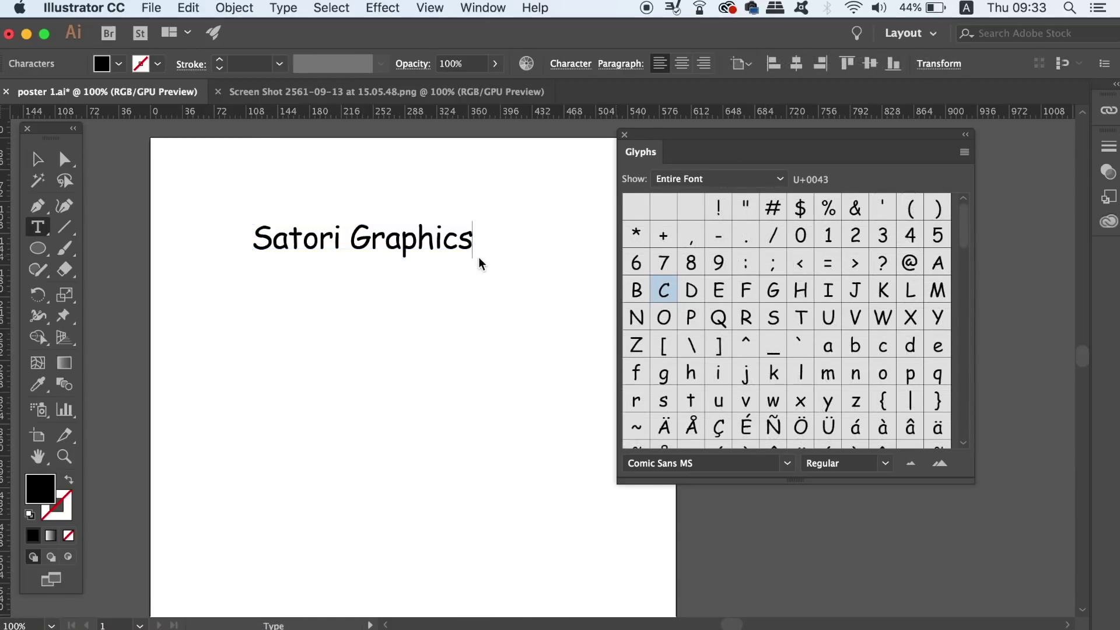
Step: Insert the C, Ö and @ glyphs from the Glyphs panel after 'Graphics'
left_click(672, 296)
left_click(673, 293)
left_click(801, 427)
left_click(801, 427)
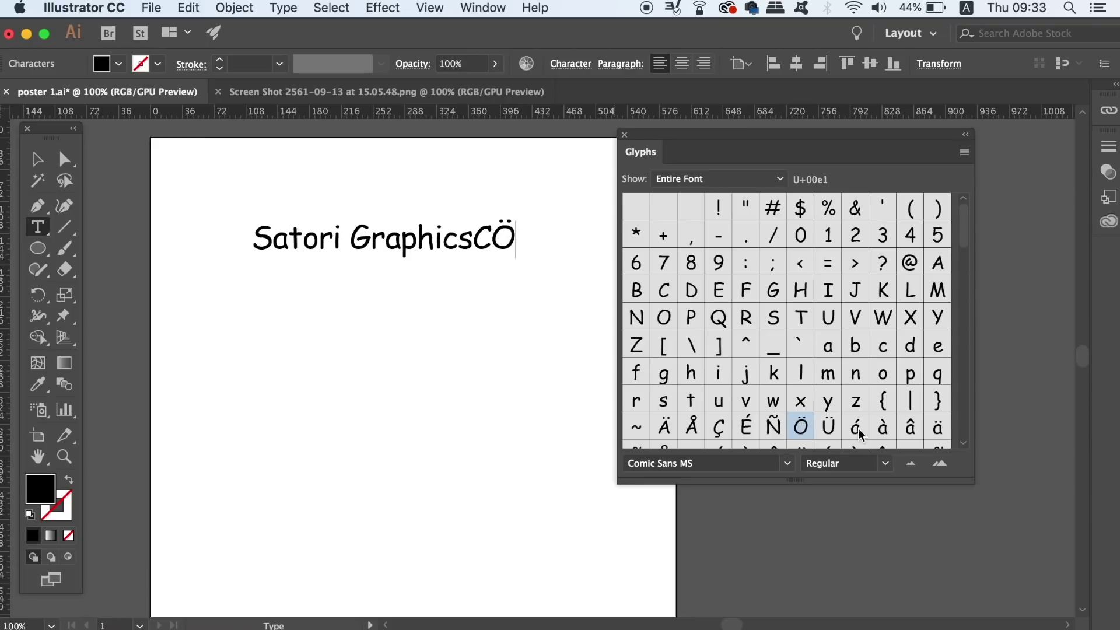
double_click(911, 263)
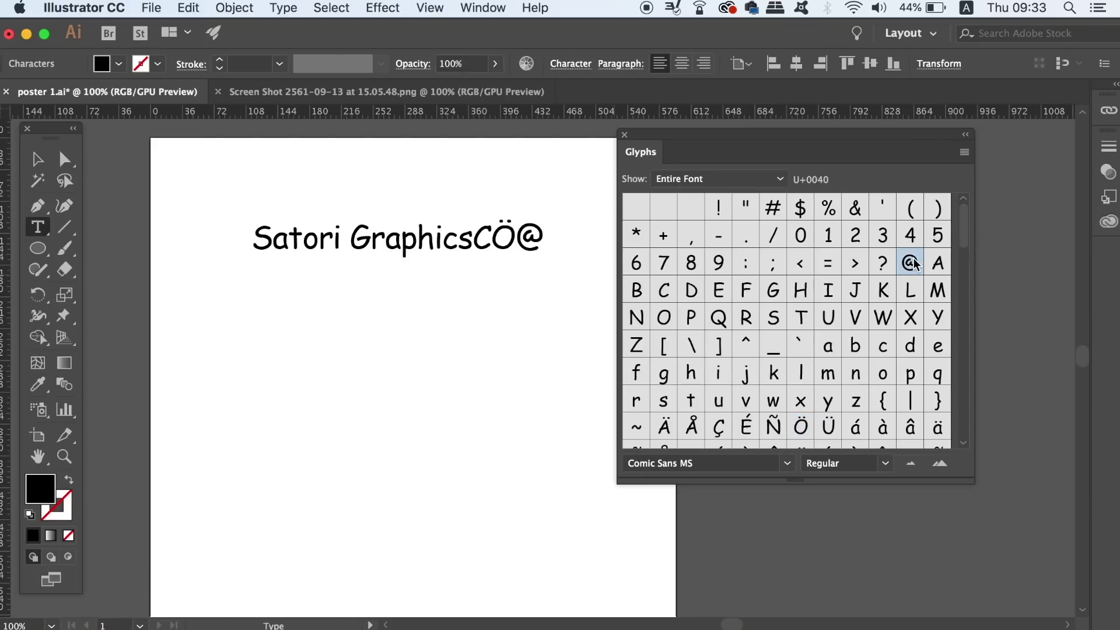
left_click_drag(963, 232, 982, 463)
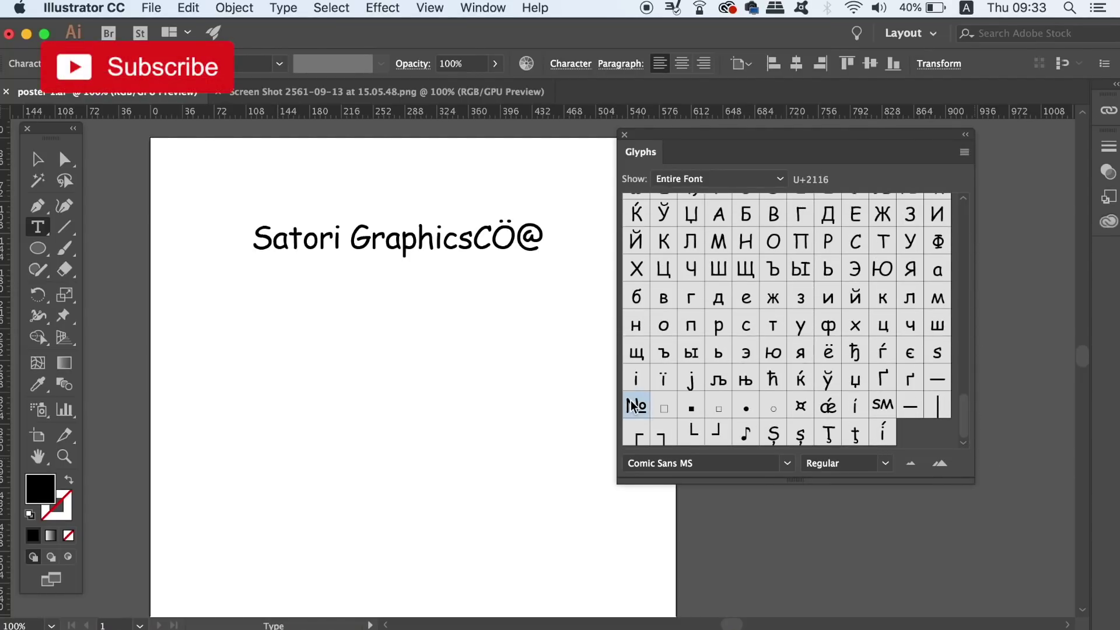